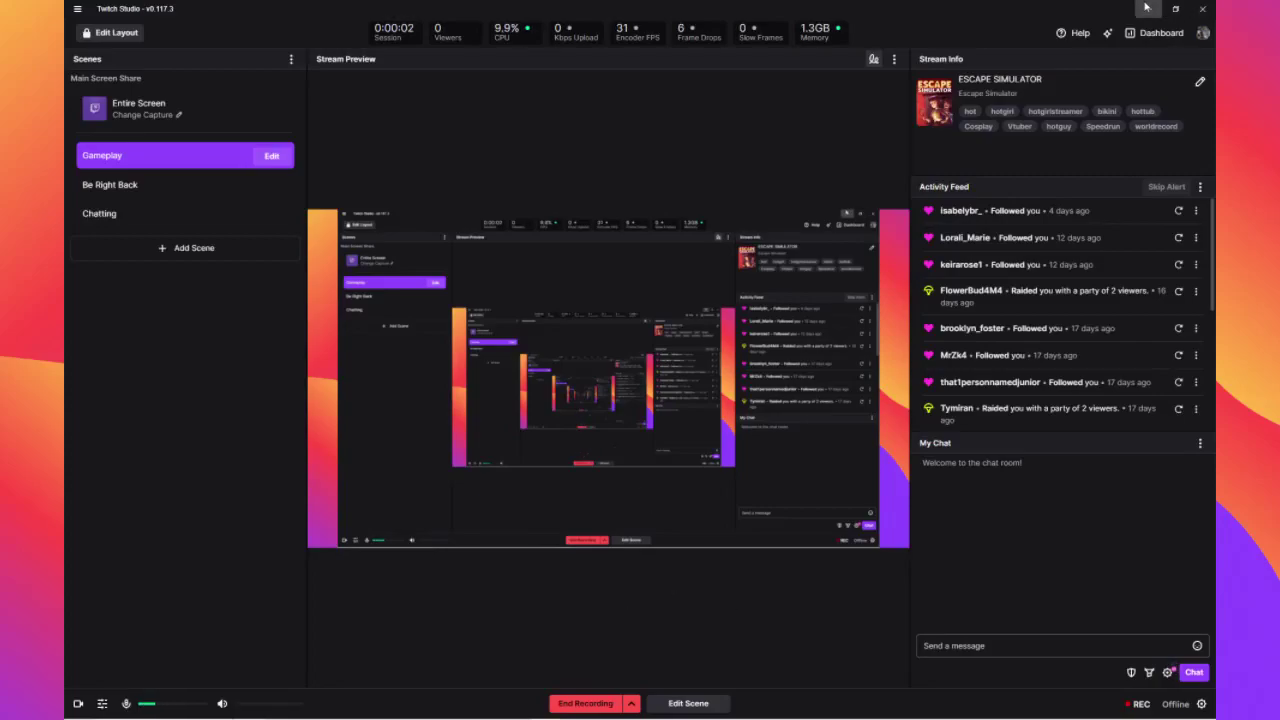
Minimize Twitch Studio to reveal the Google results for the .NET Framework v4.0.30319 error
click(1152, 8)
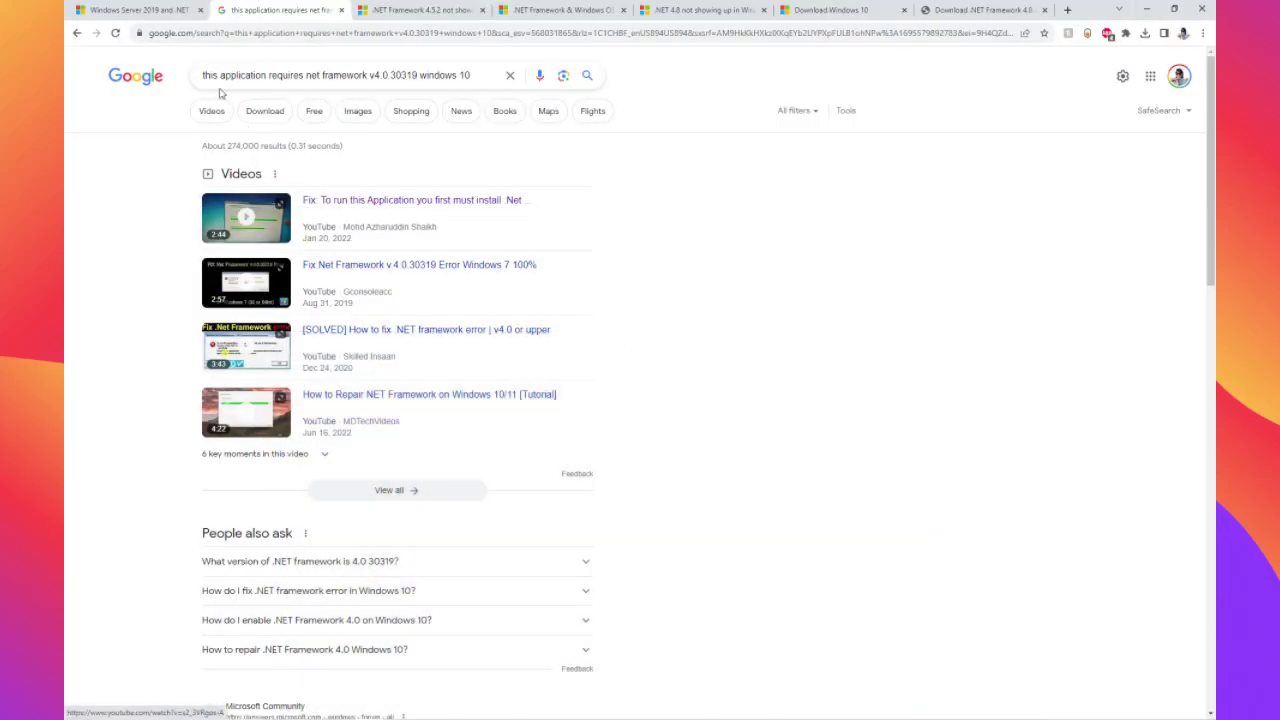
double_click(206, 75)
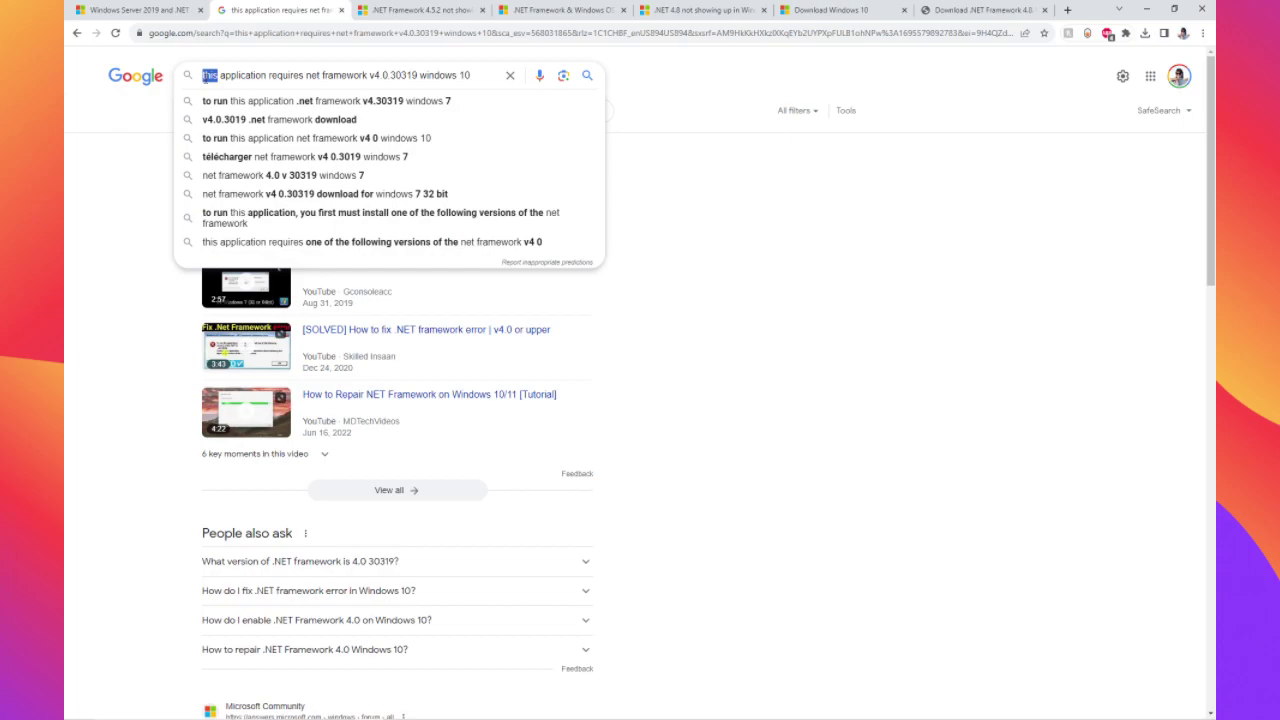
click(204, 77)
drag(204, 76, 419, 84)
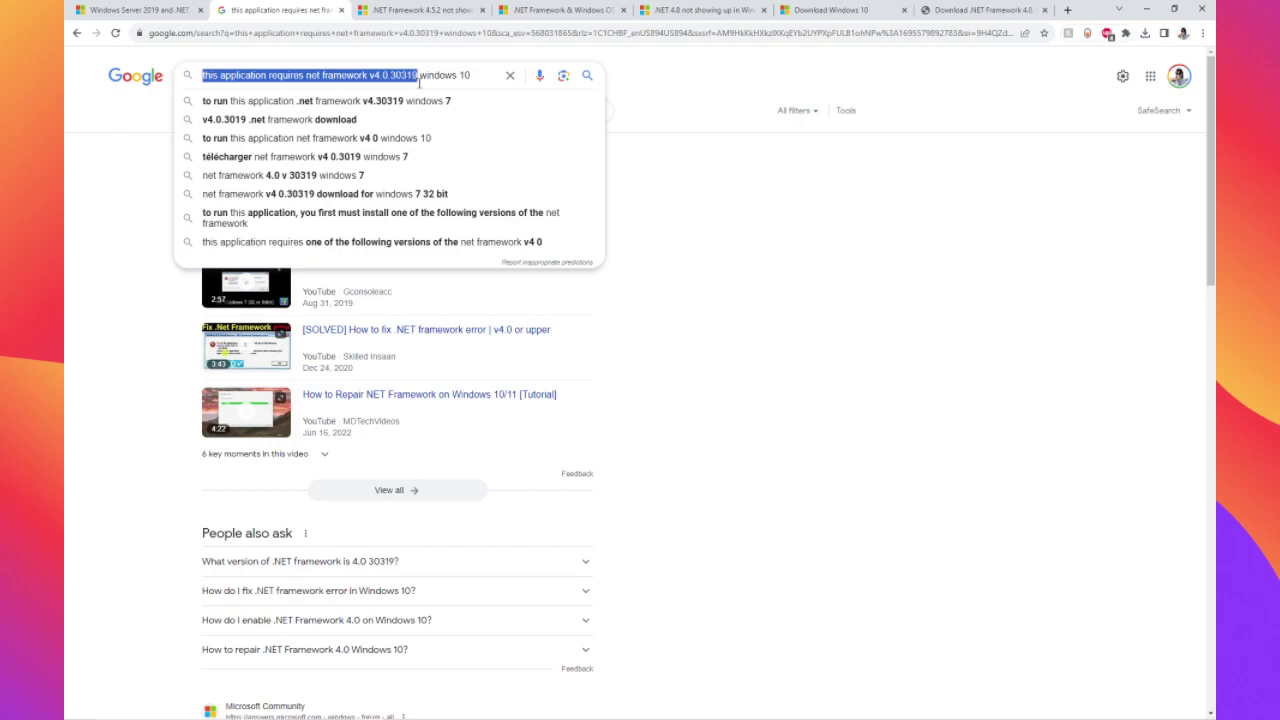
click(485, 75)
click(728, 250)
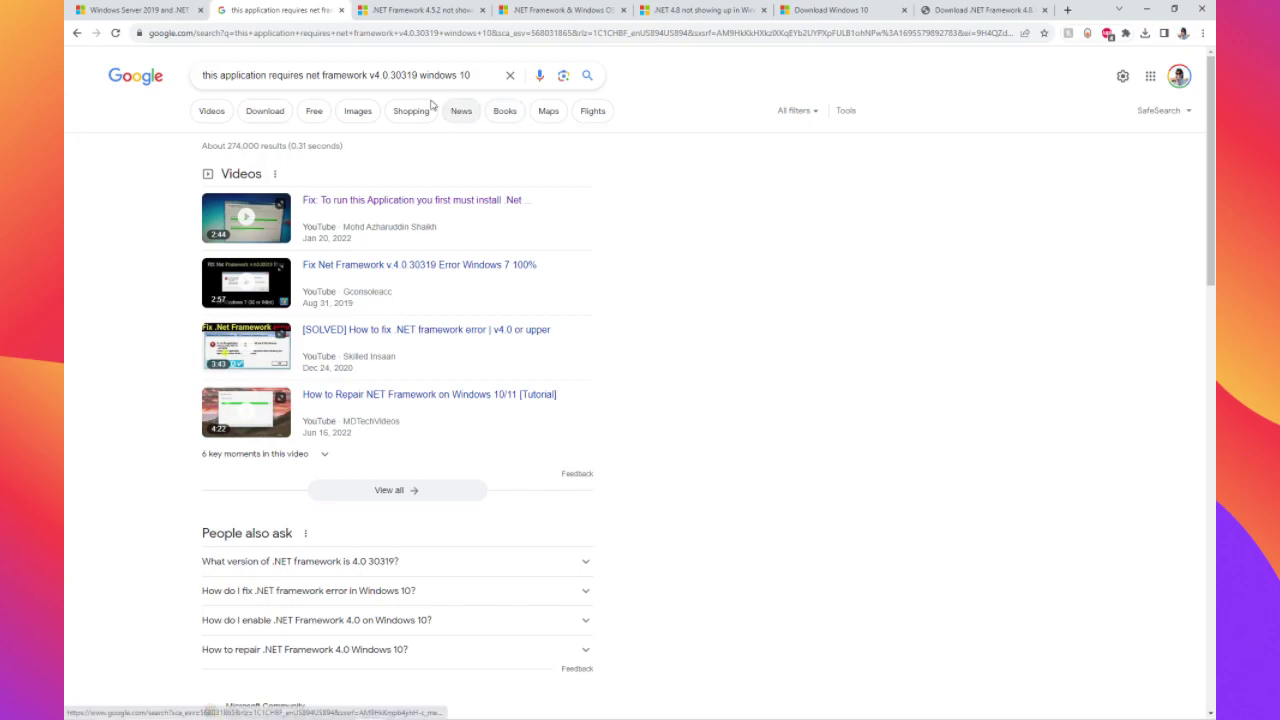
mouse_move(422, 716)
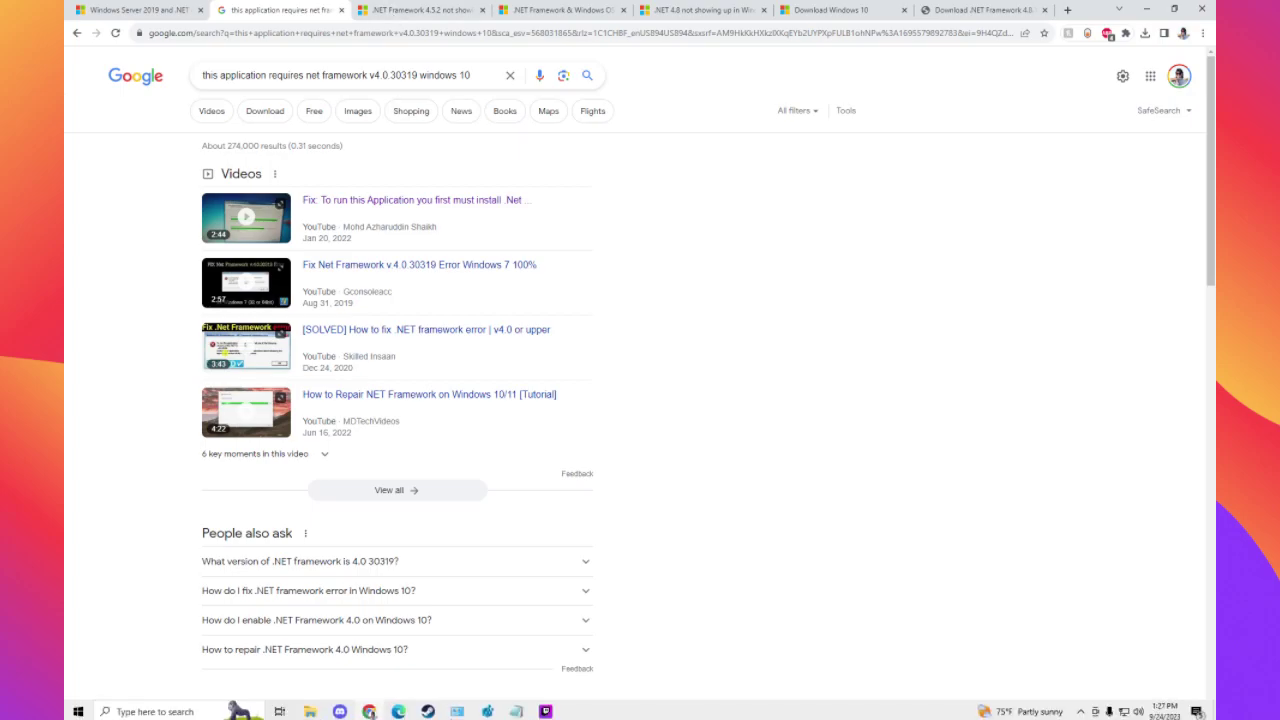
click(457, 708)
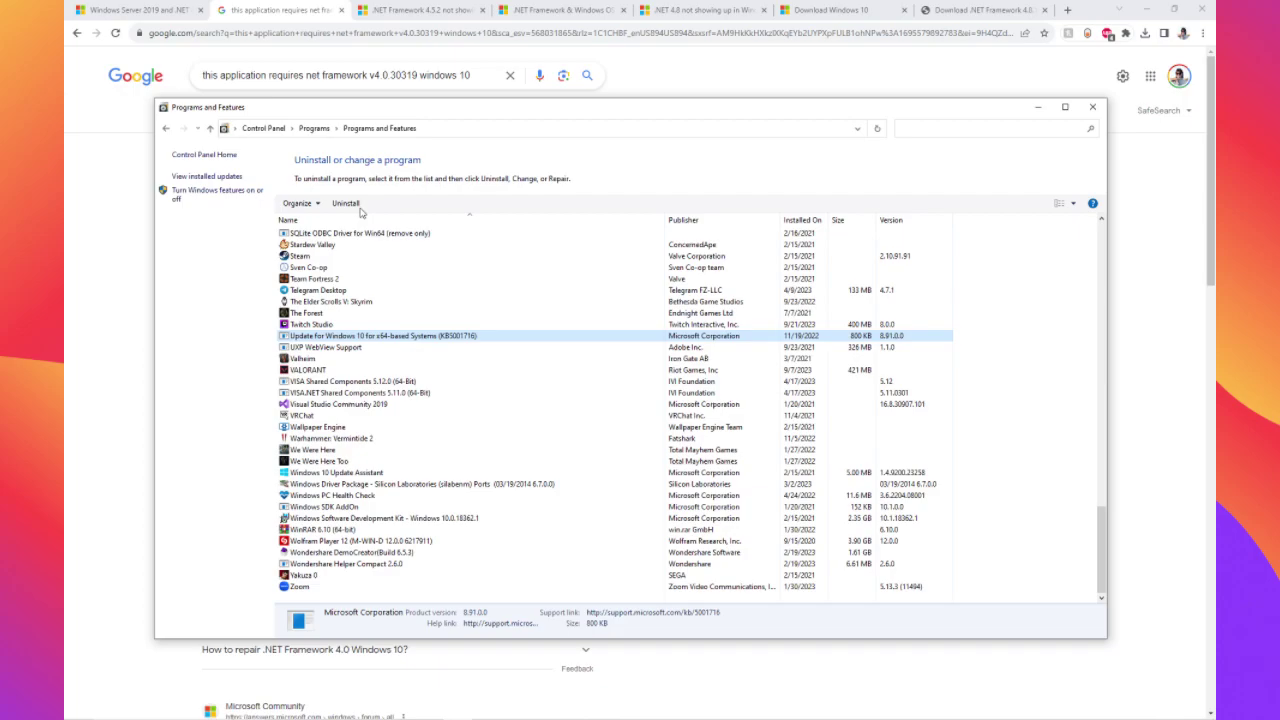
Scroll through the Programs and Features installed-programs list, then minimize it
scroll(378, 361, up, 20)
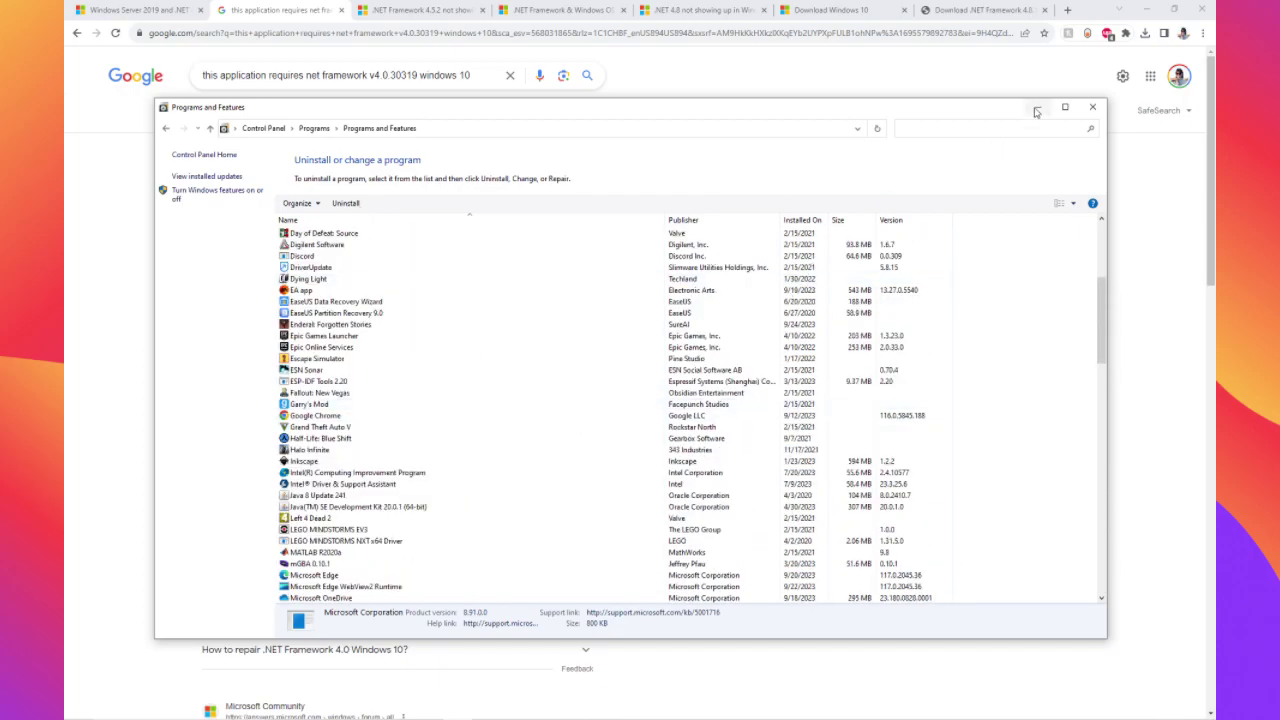
scroll(600, 400, down, 8)
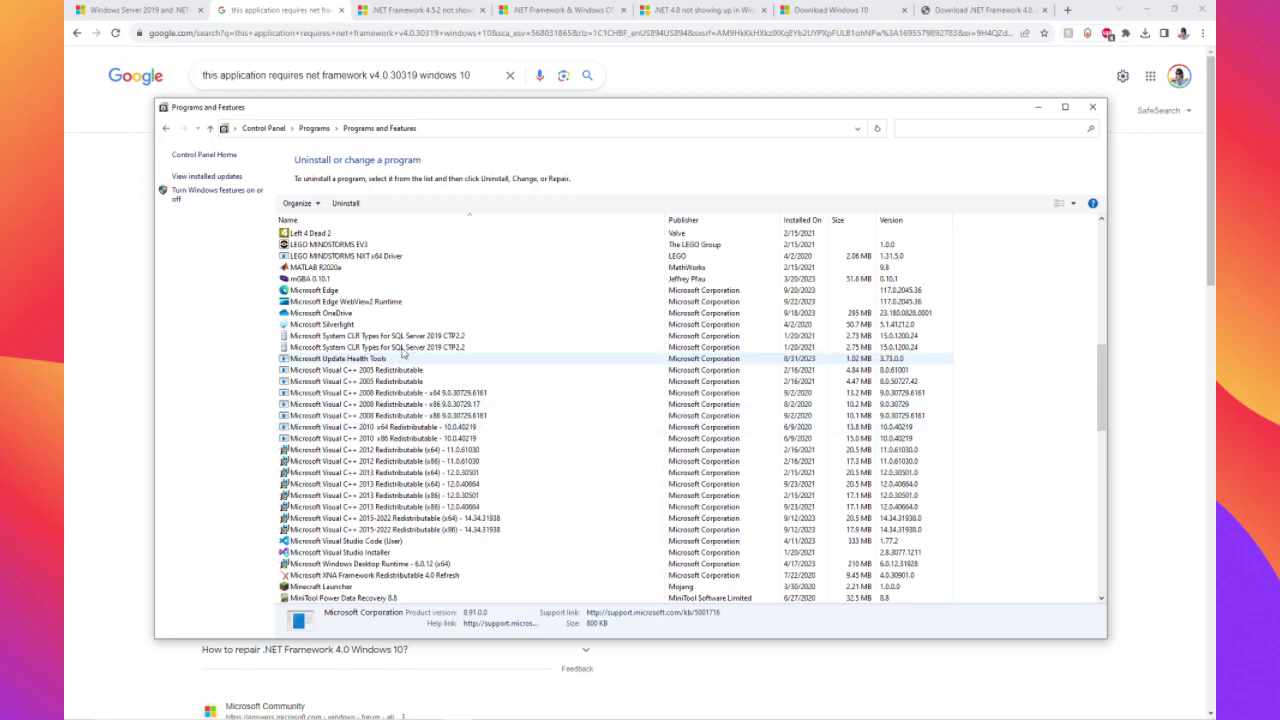
scroll(450, 370, down, 5)
scroll(377, 305, down, 7)
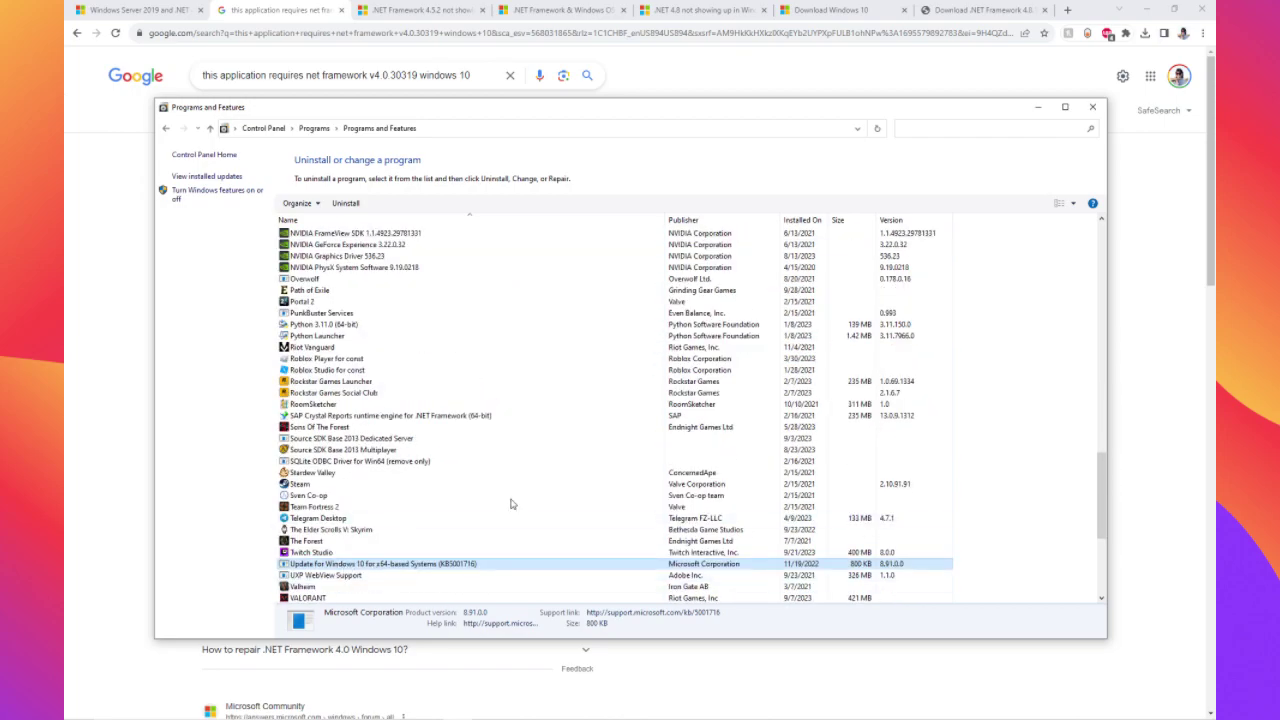
click(1037, 107)
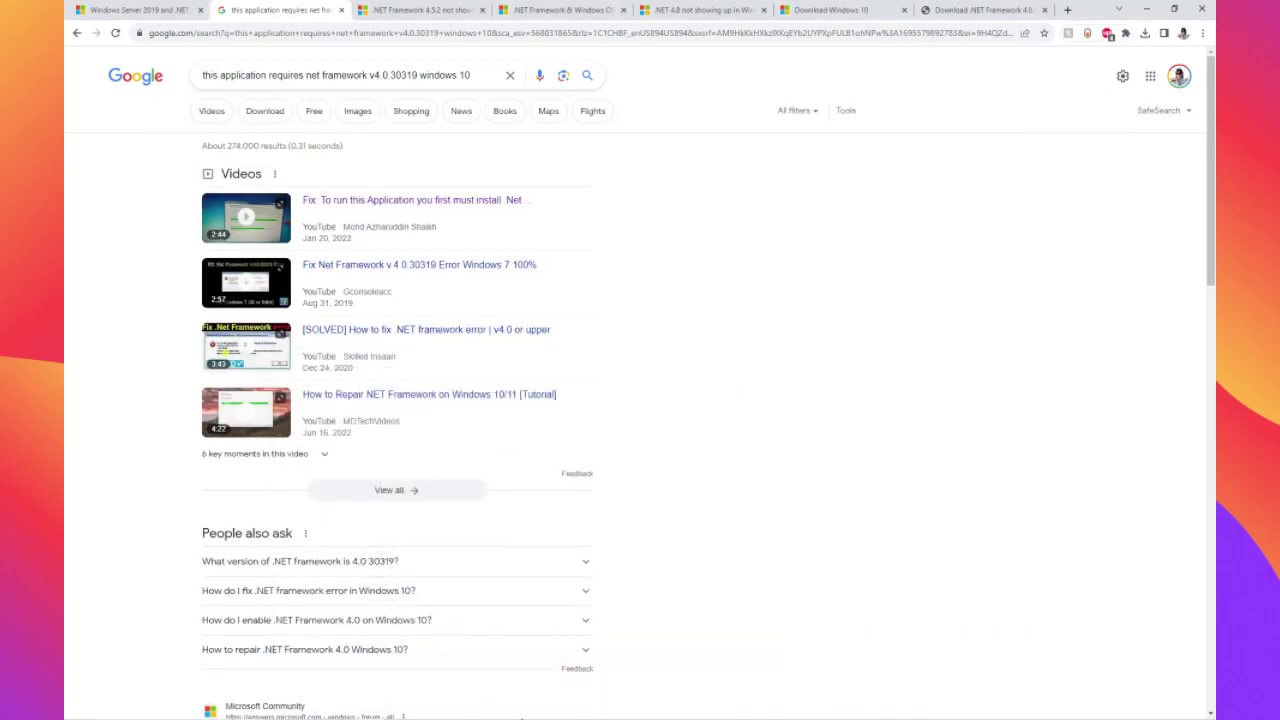
Bring up Registry Editor, glance over its key tree, and minimize it again
click(446, 620)
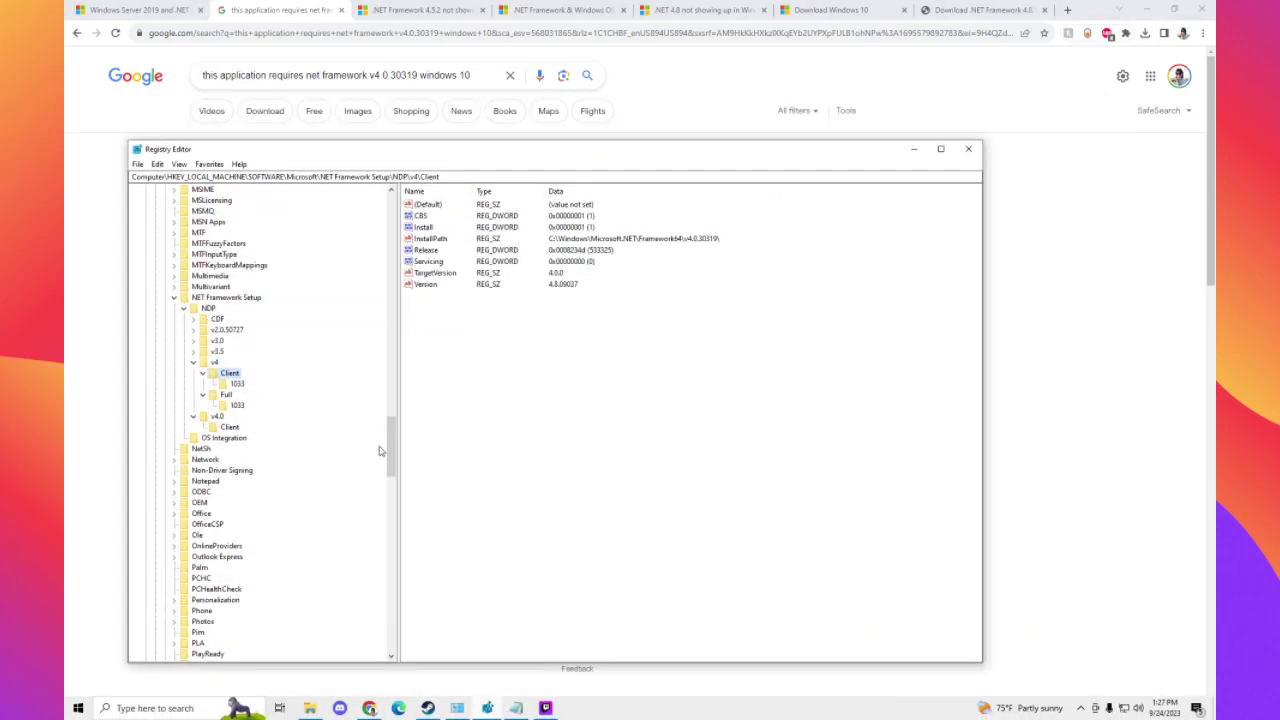
scroll(323, 463, up, 20)
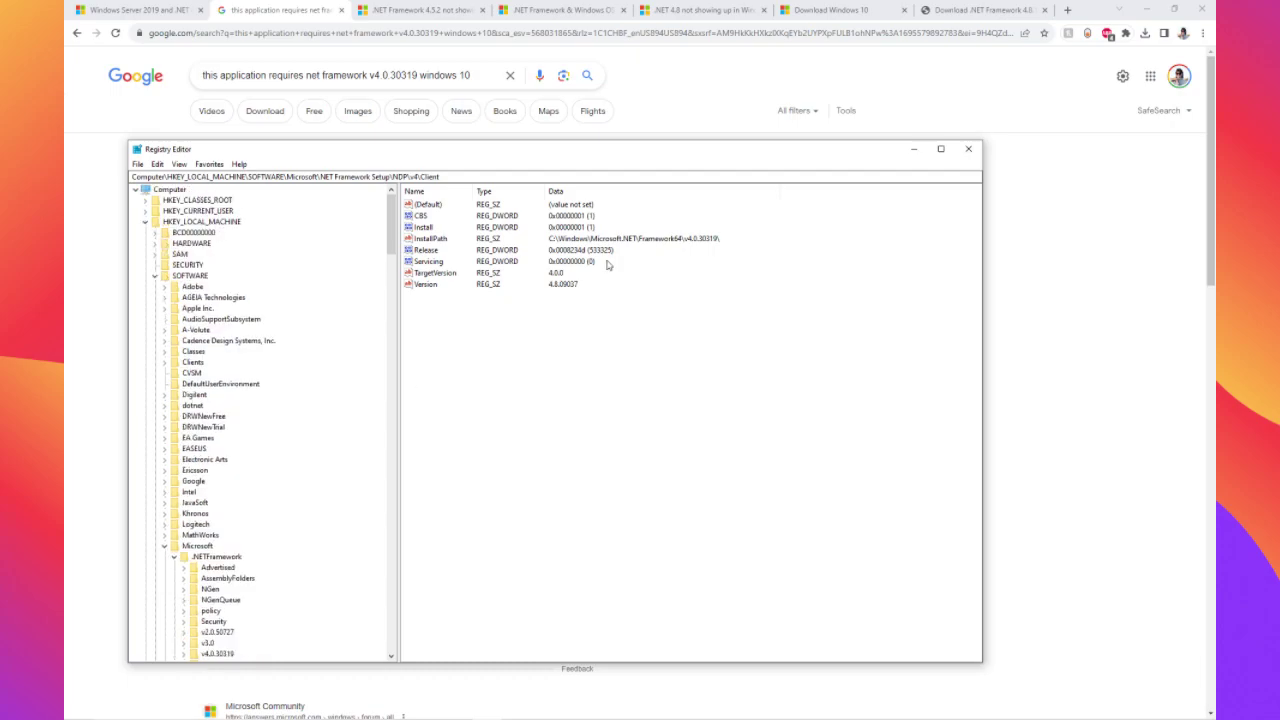
click(913, 148)
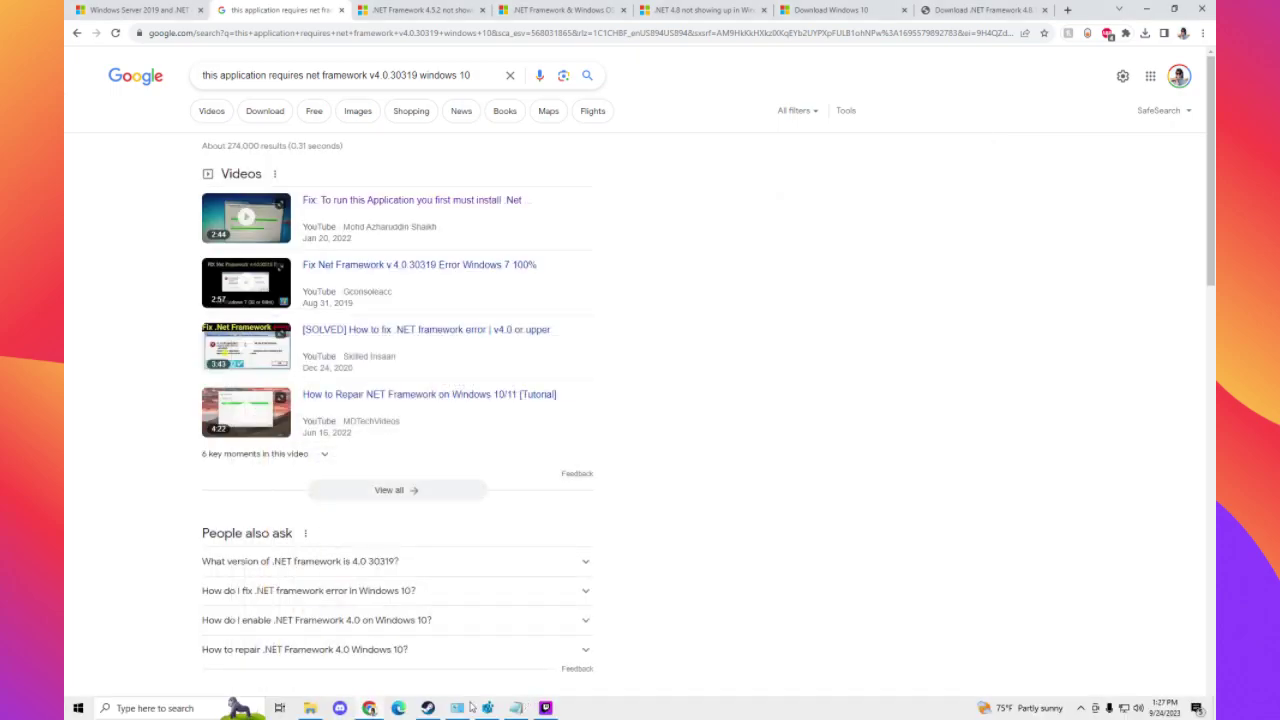
click(168, 708)
Open Windows Features with a 'turn' search, check the .NET 3.5 and 4.8 entries, then minimize it
text(tu)
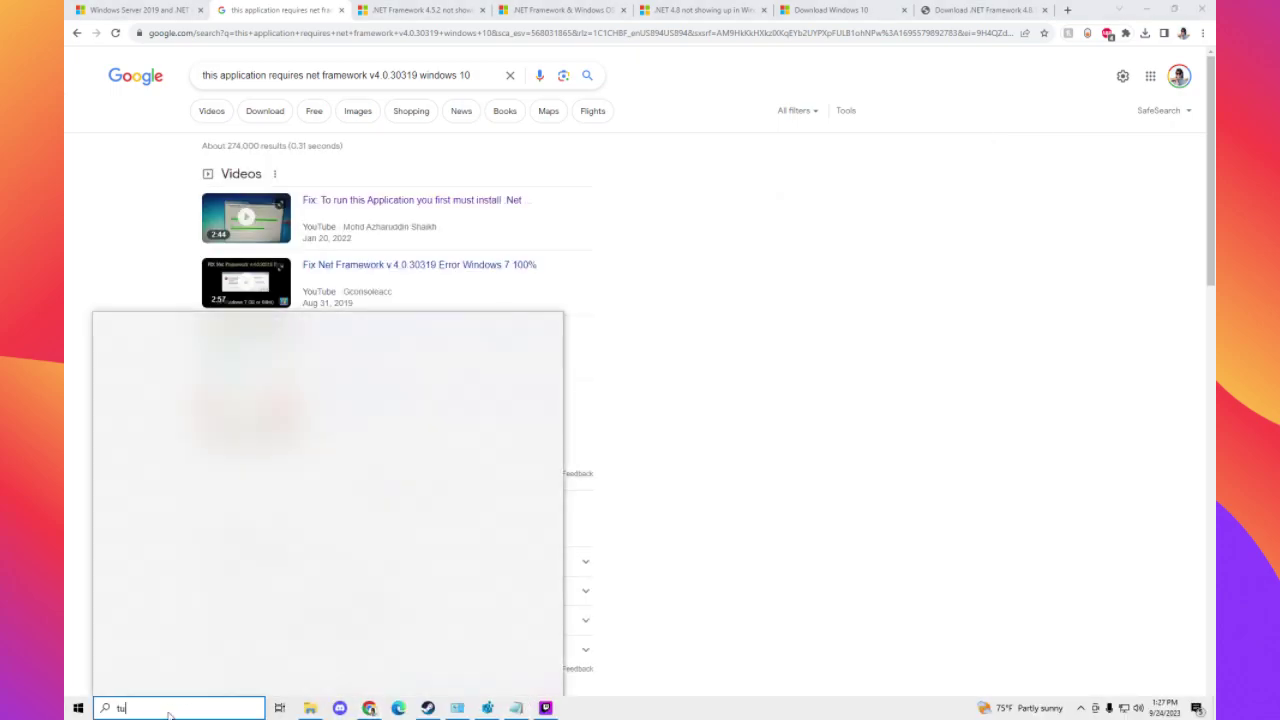
text(rn)
key(Return)
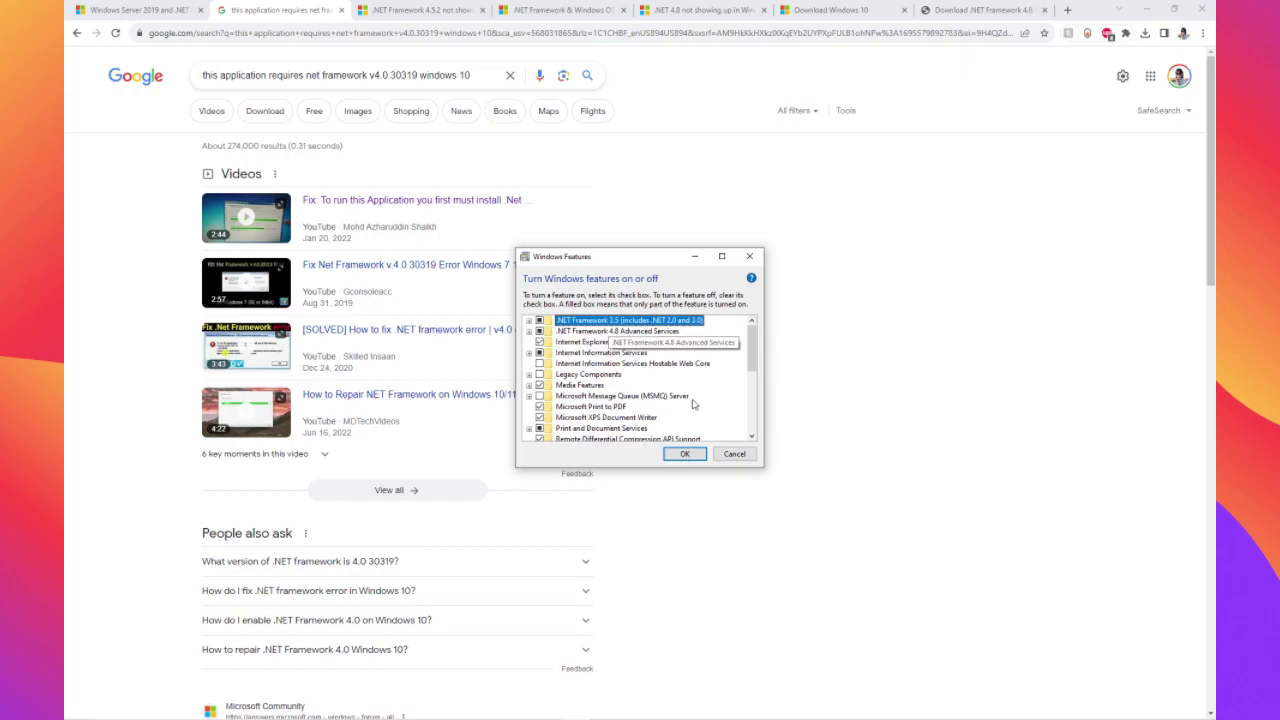
click(696, 258)
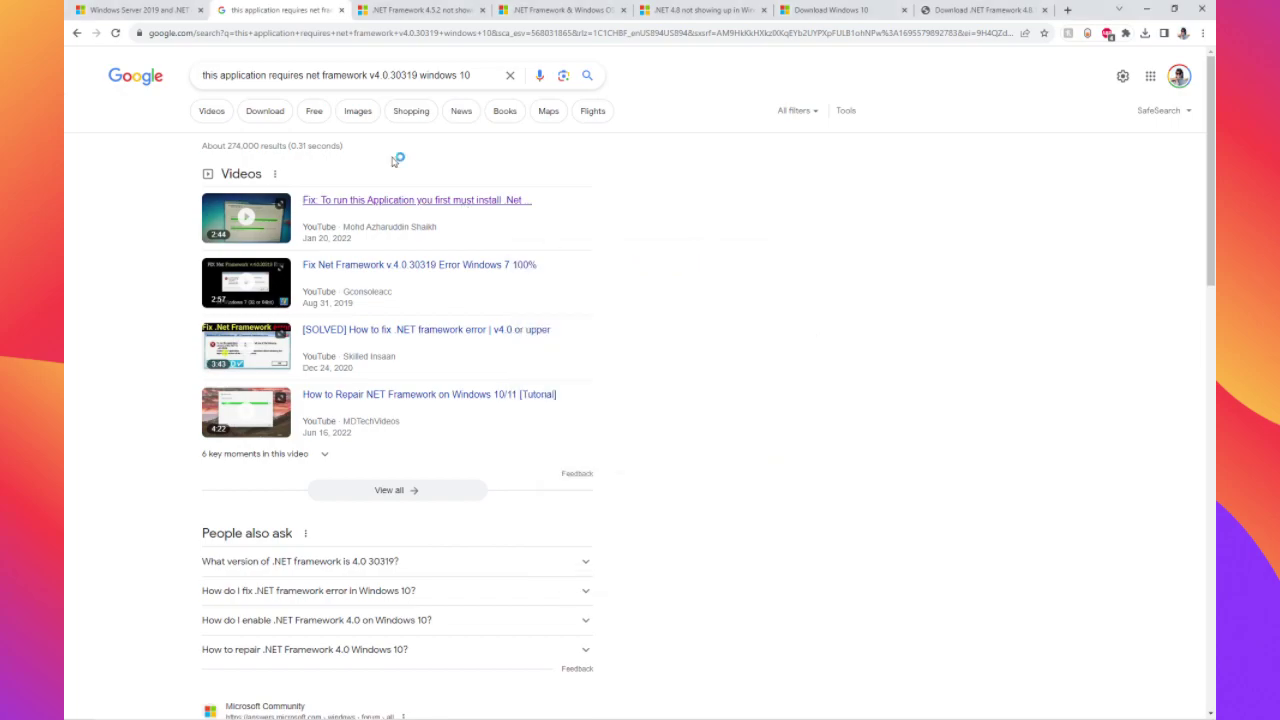
Switch to the Windows Server 2019 .NET 4.8 forum thread and scroll down to the reply
click(160, 13)
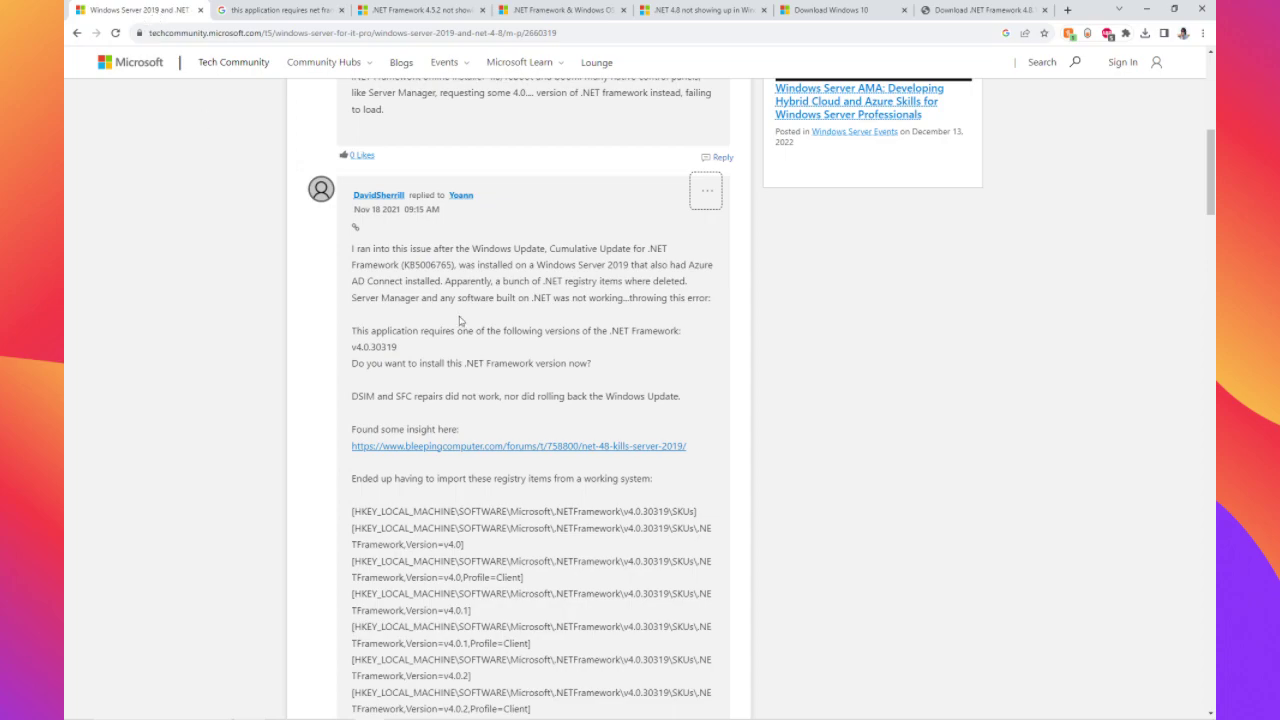
click(260, 33)
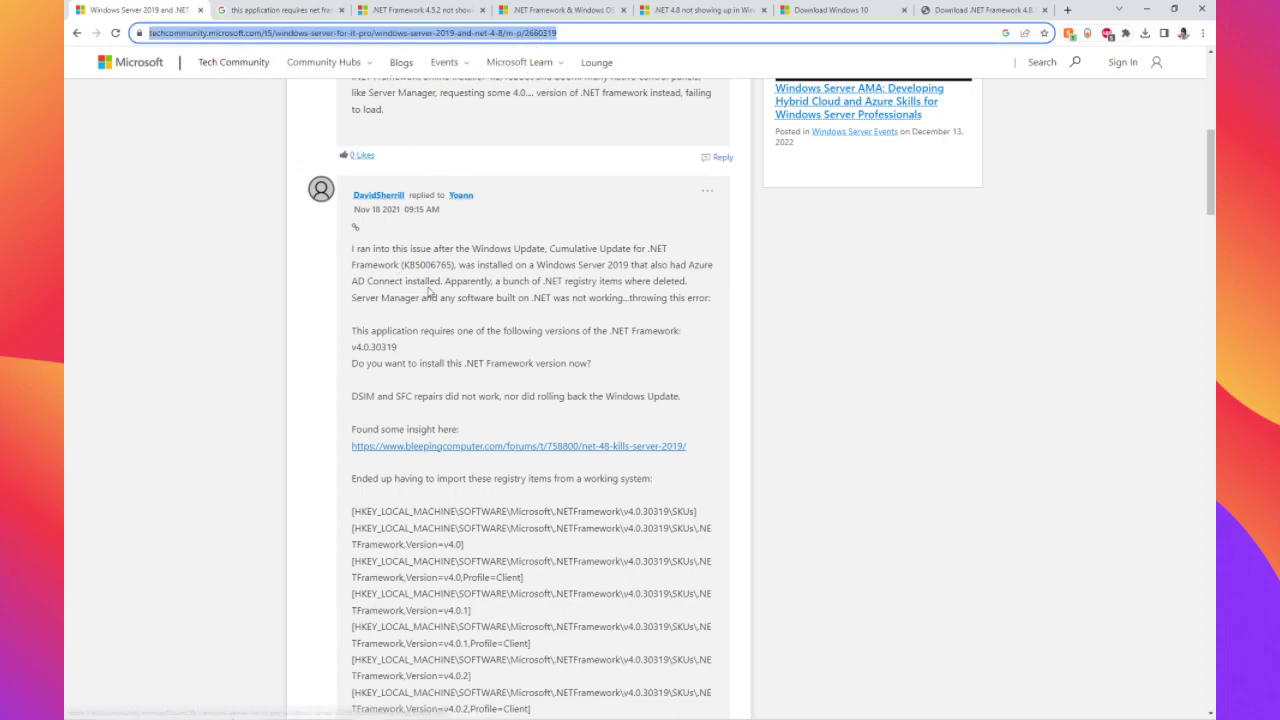
click(425, 387)
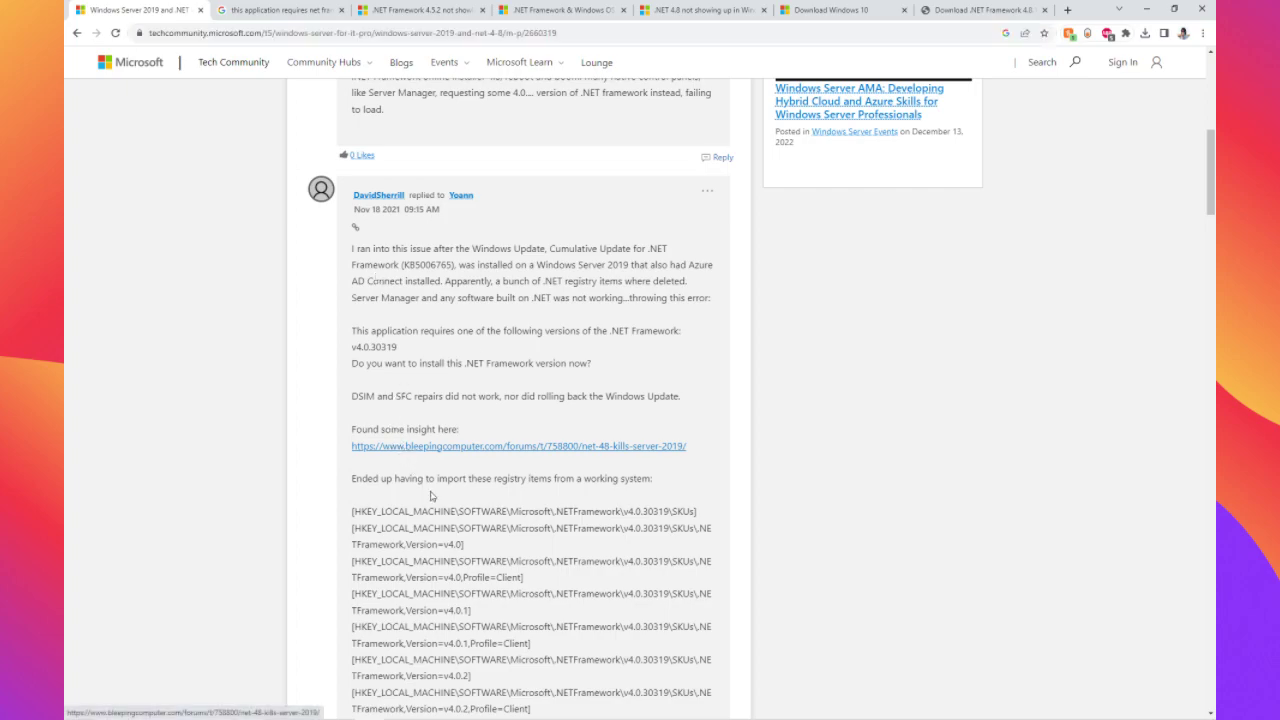
scroll(422, 508, down, 1)
scroll(403, 507, down, 2)
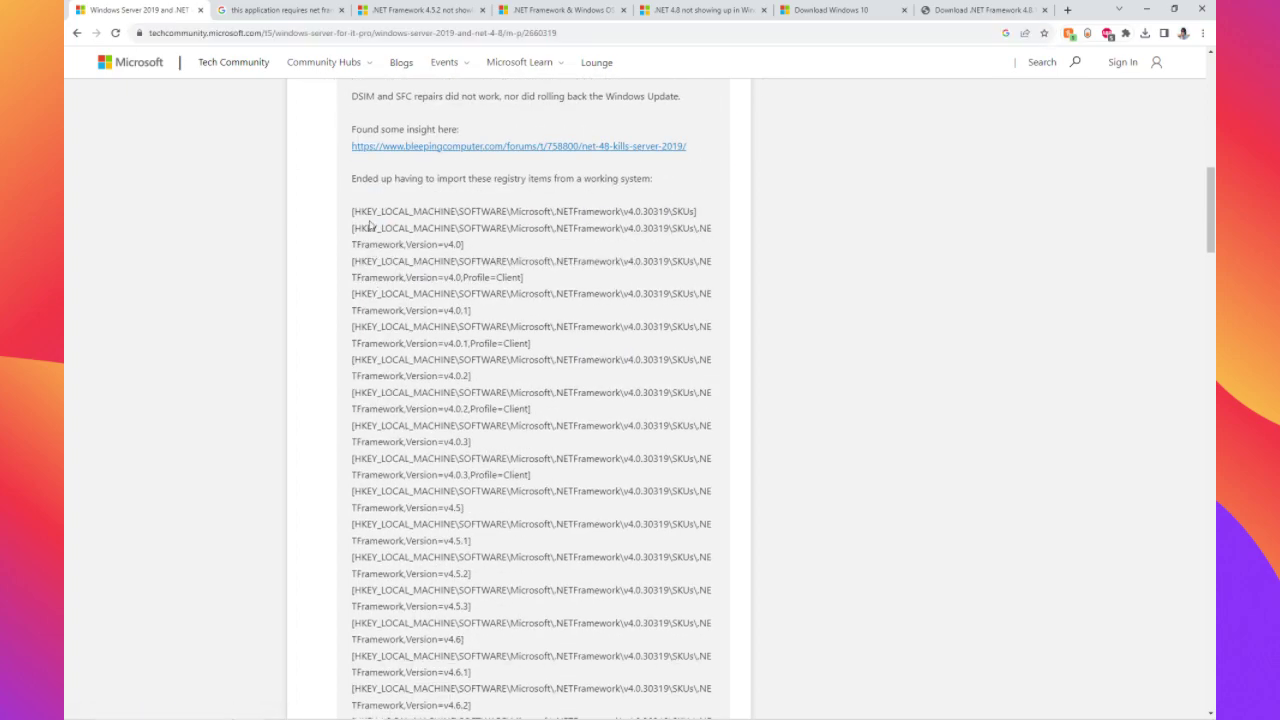
Select the reply's list of .NET v4.0.30319 SKU registry keys for copying
drag(354, 214, 552, 228)
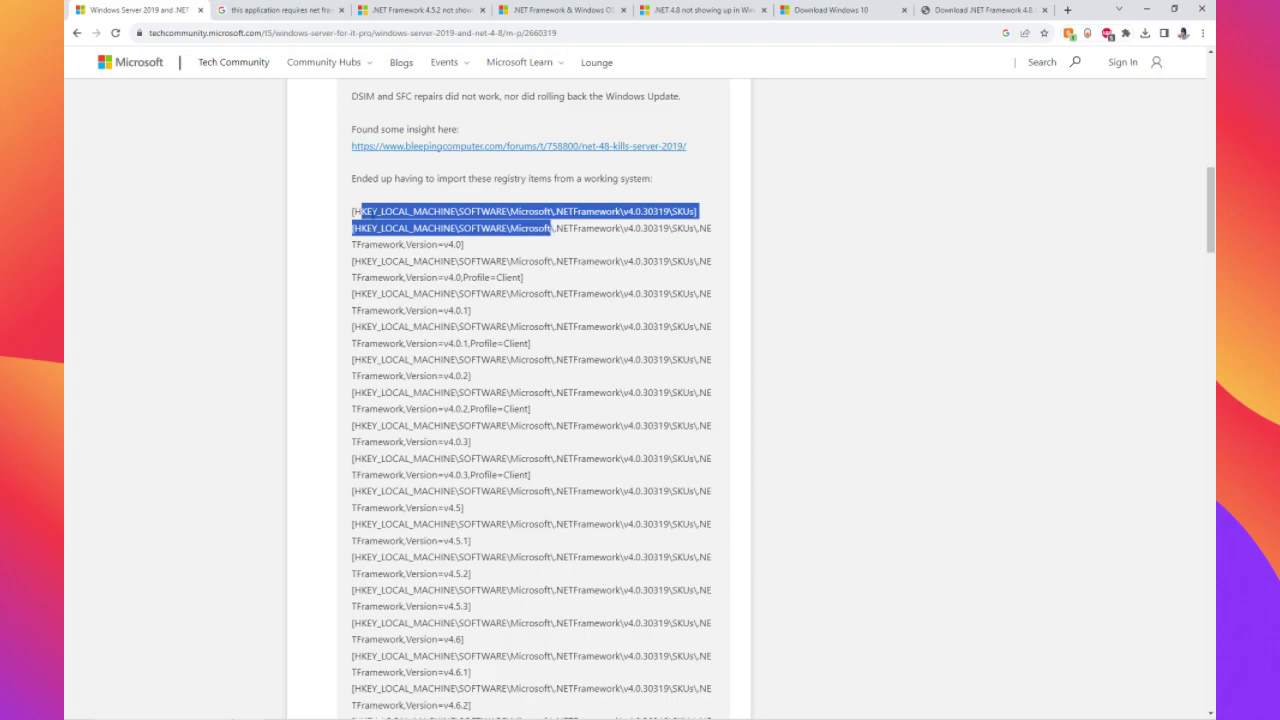
click(352, 216)
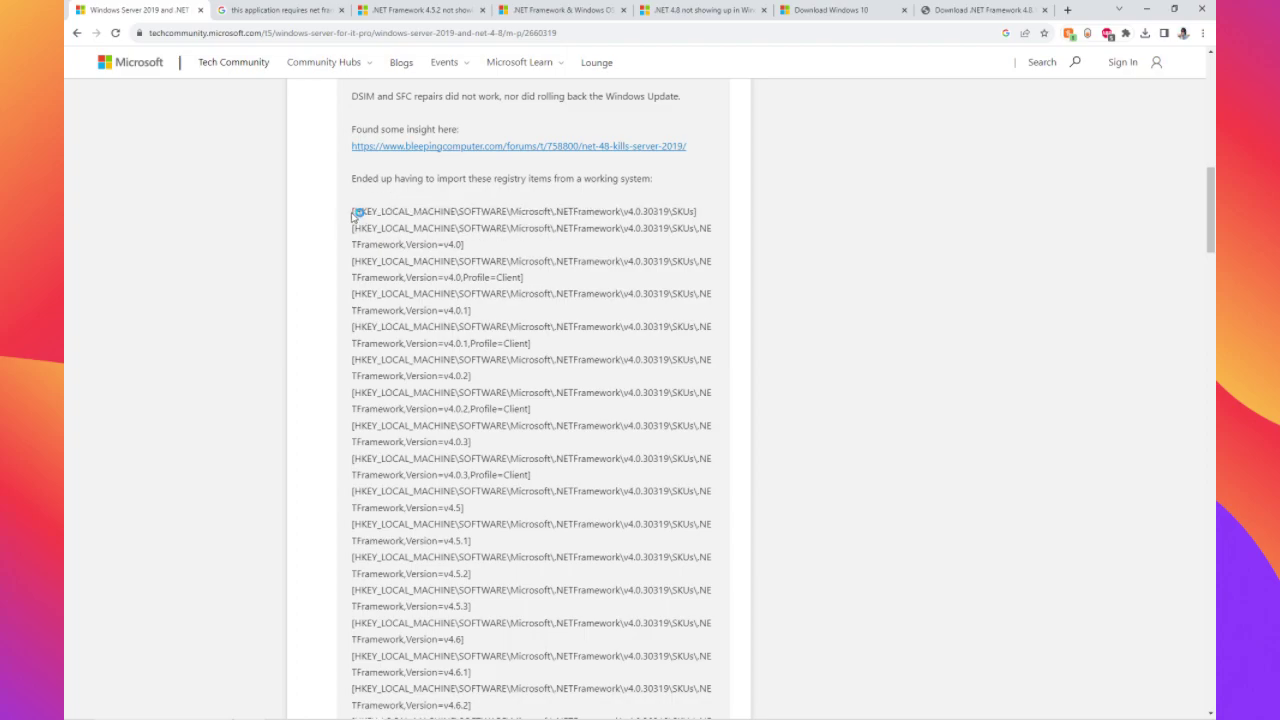
scroll(380, 270, down, 15)
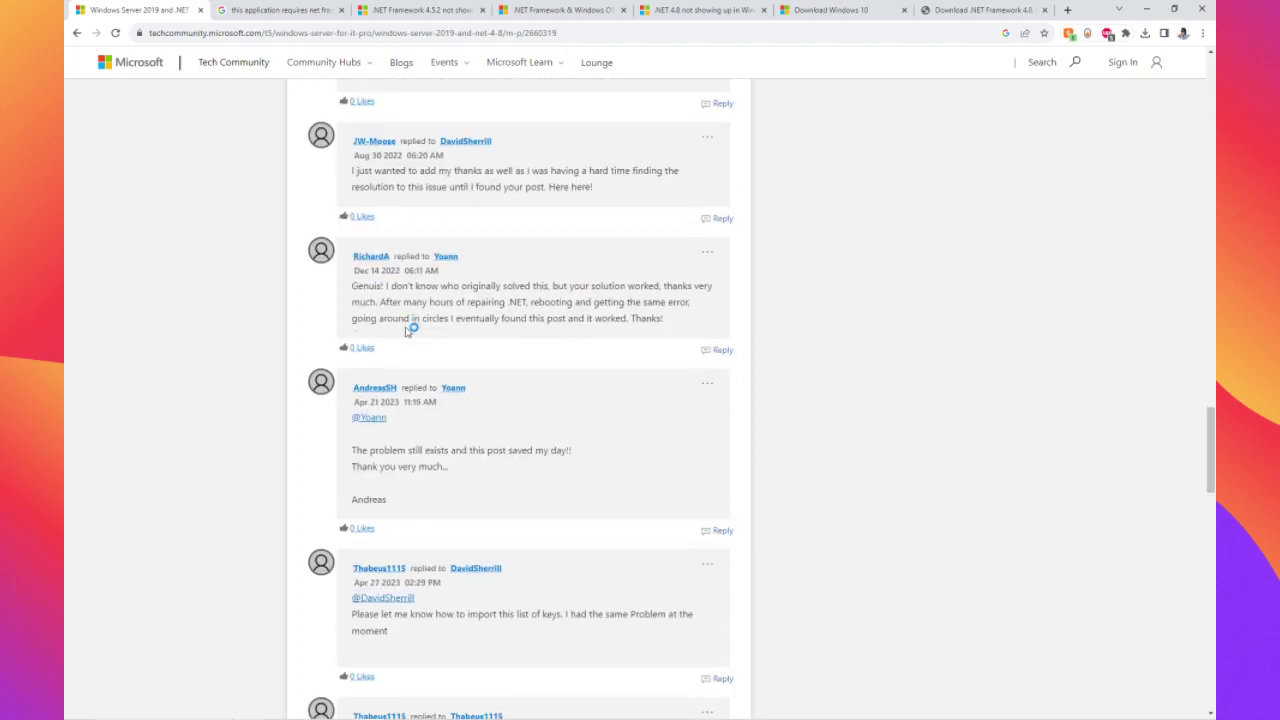
scroll(426, 335, up, 6)
scroll(426, 335, down, 3)
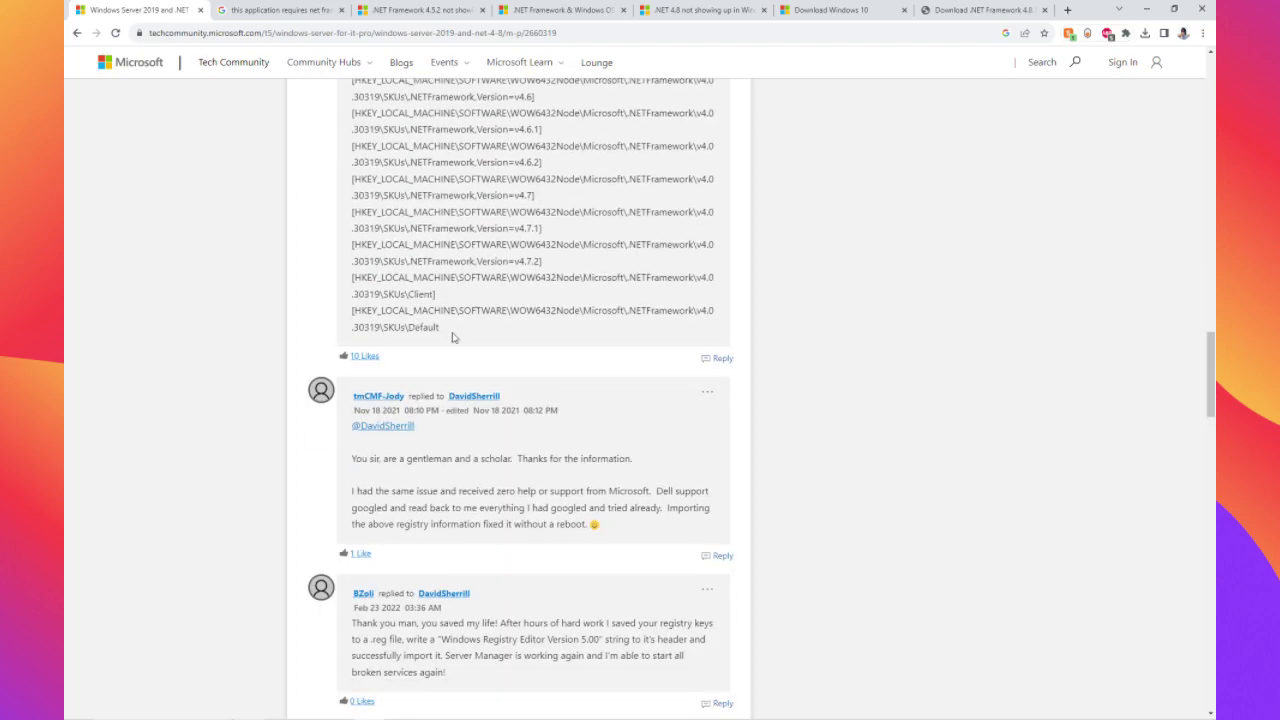
drag(455, 338, 319, 161)
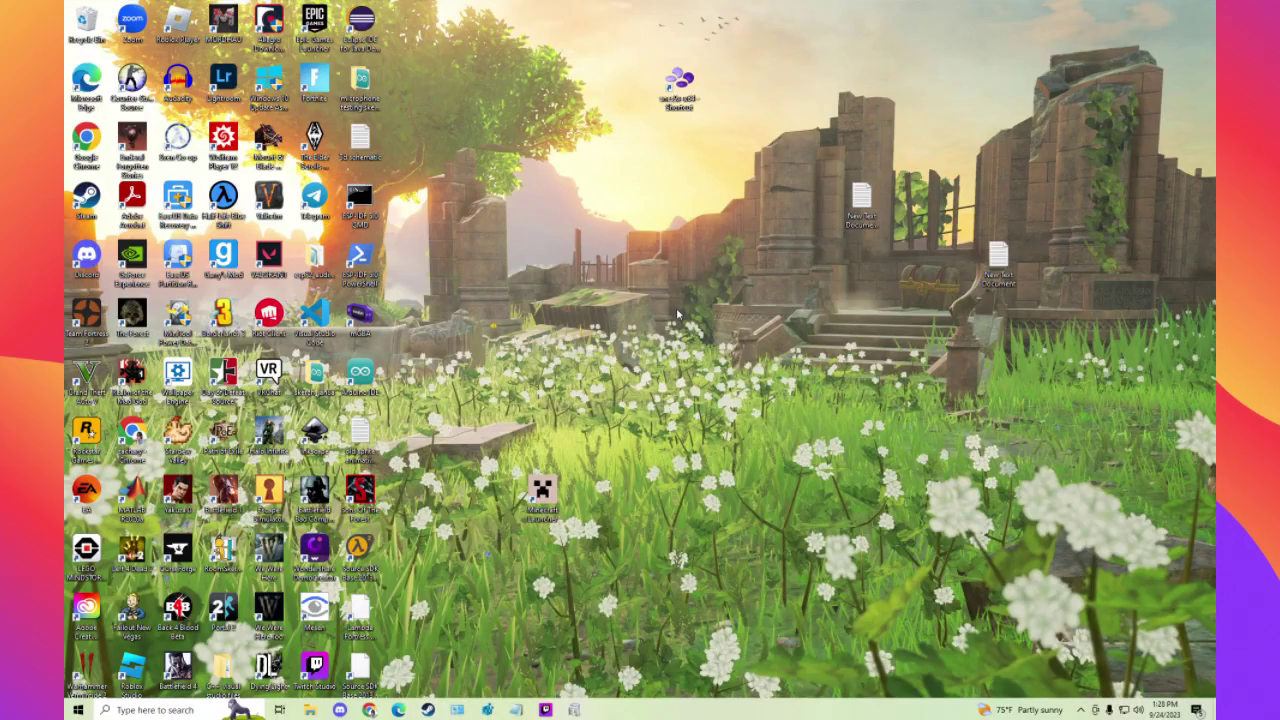
Create a new desktop text document and paste the copied registry key list into it in Notepad
right_click(677, 312)
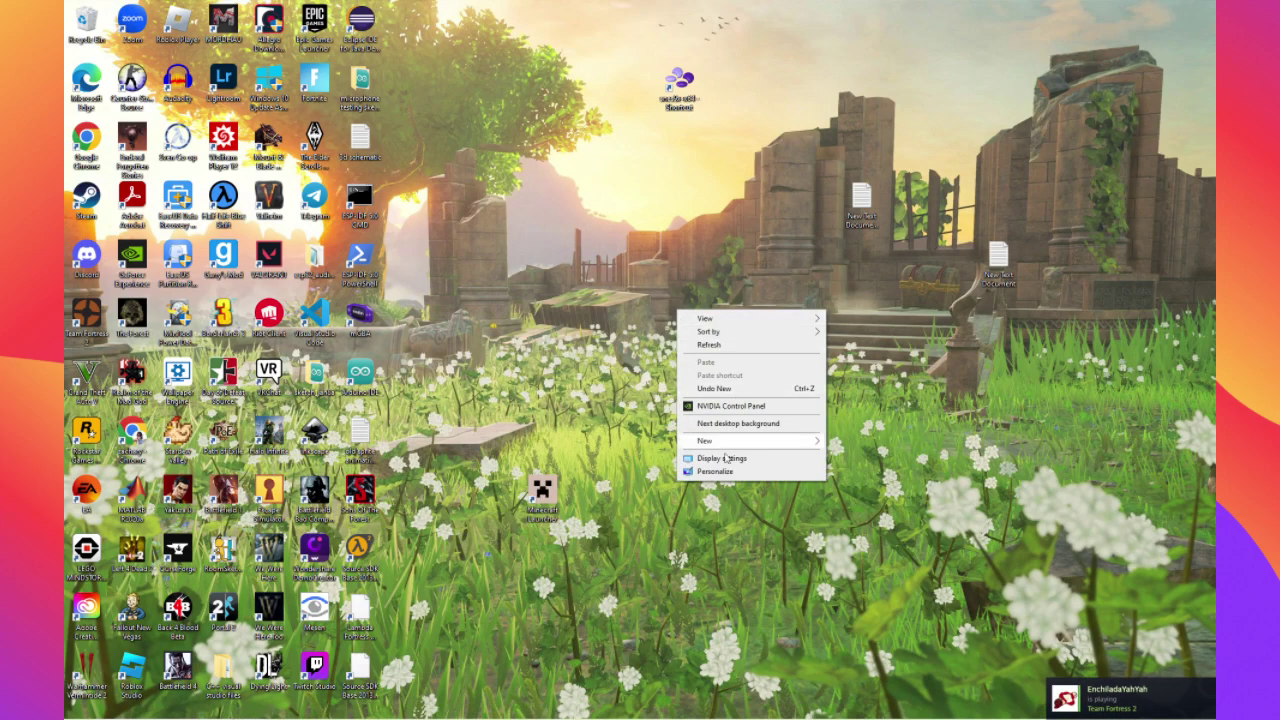
mouse_move(733, 446)
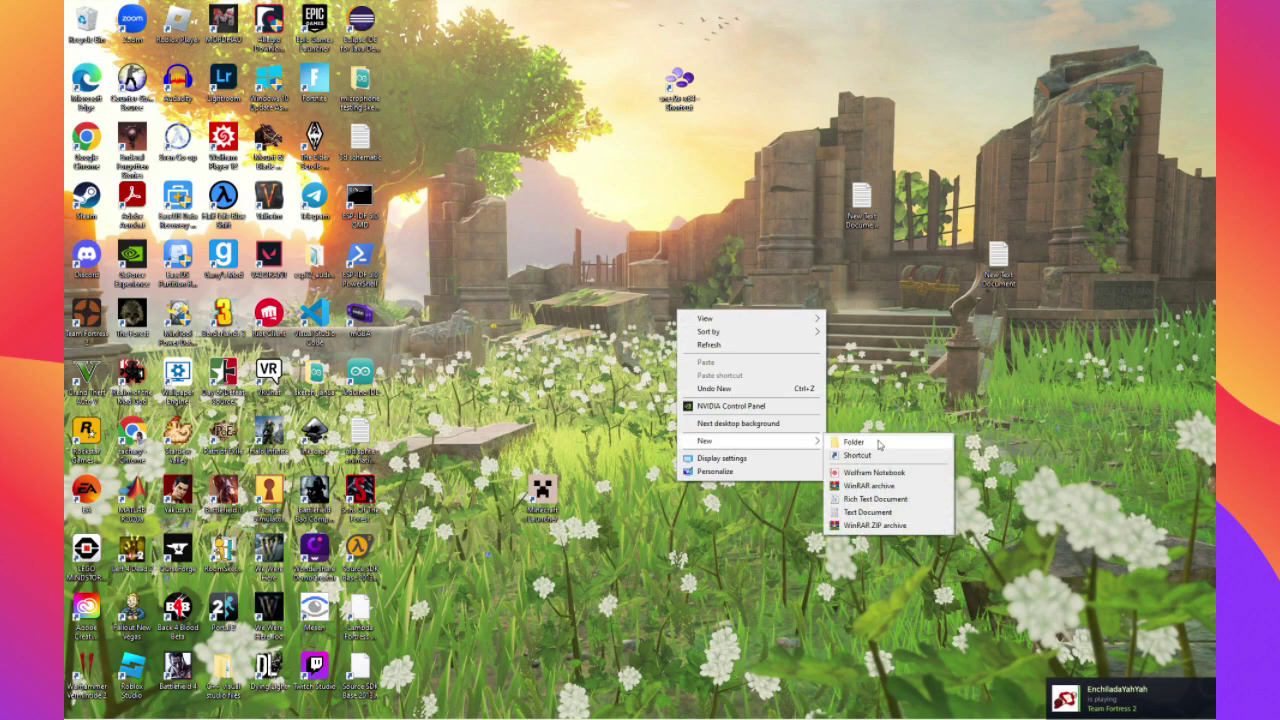
click(868, 512)
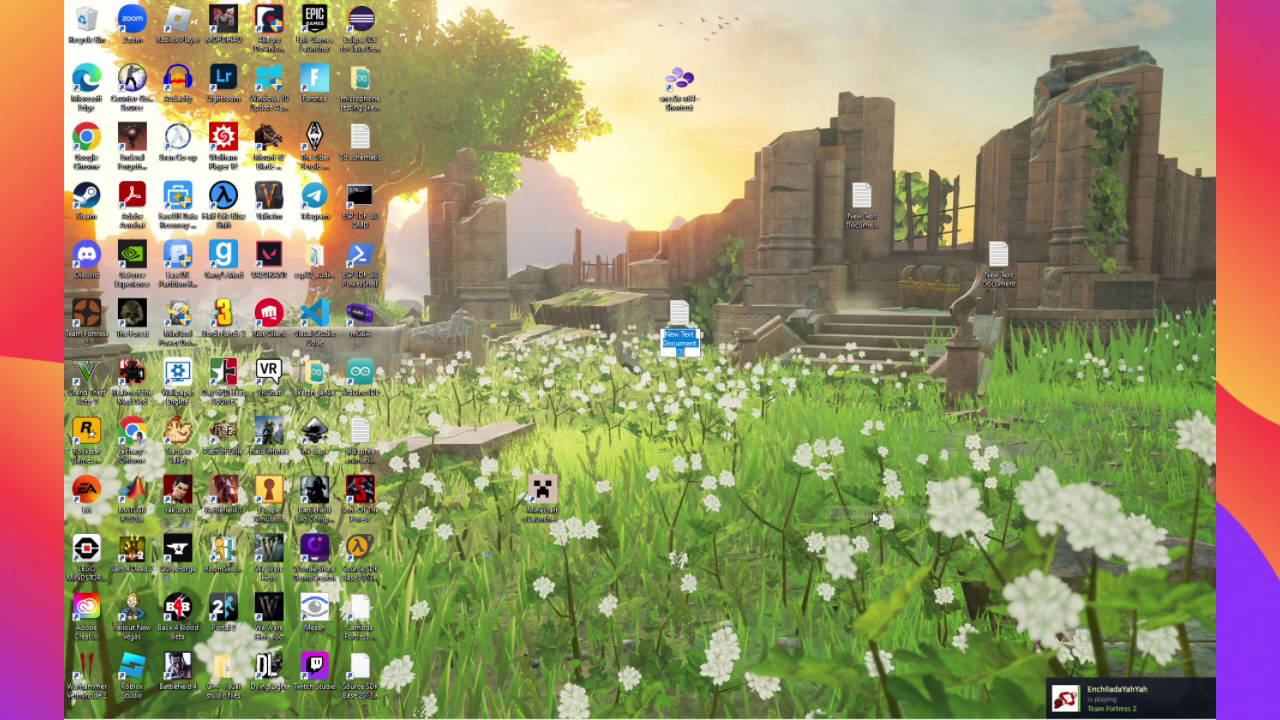
key(Return)
double_click(680, 318)
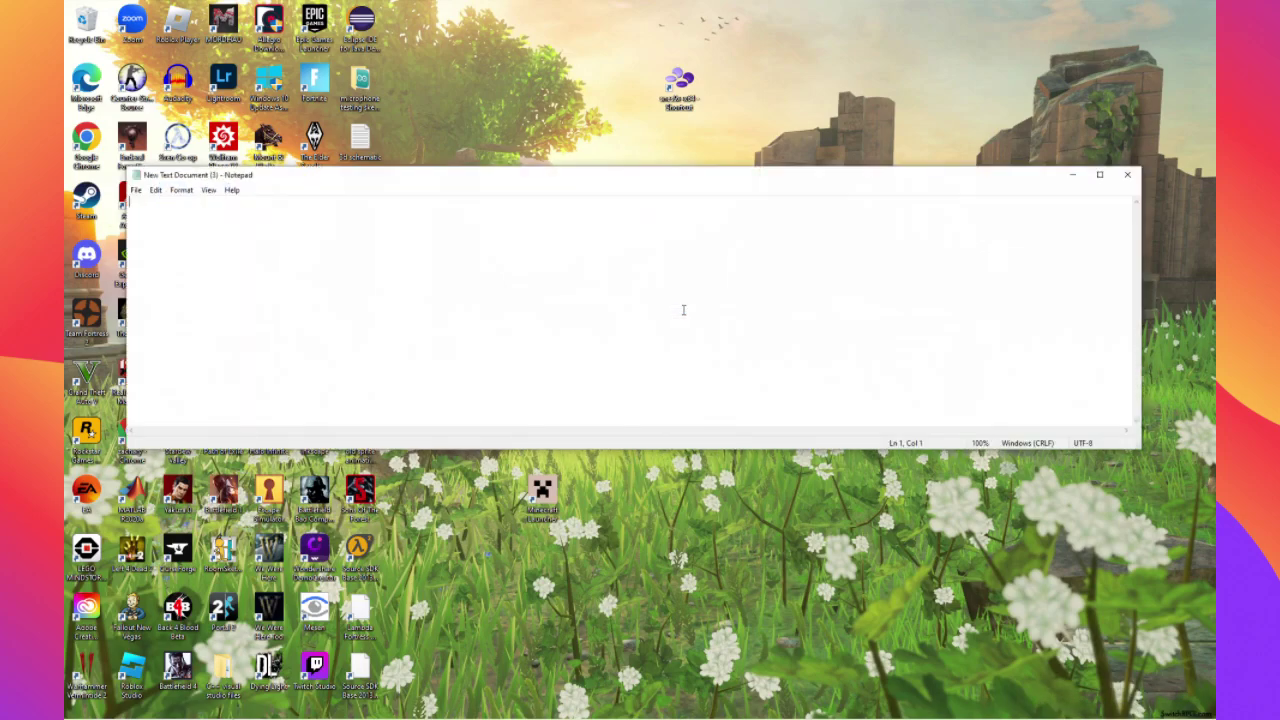
key(ctrl+v)
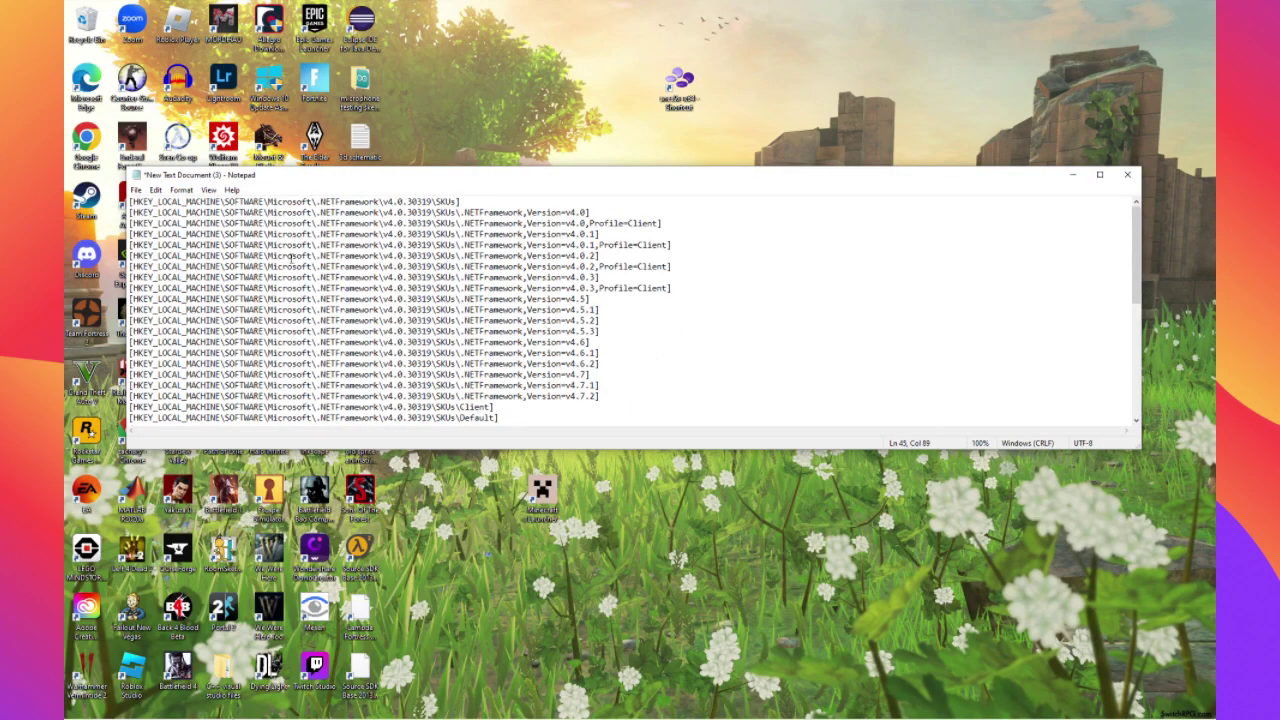
click(137, 190)
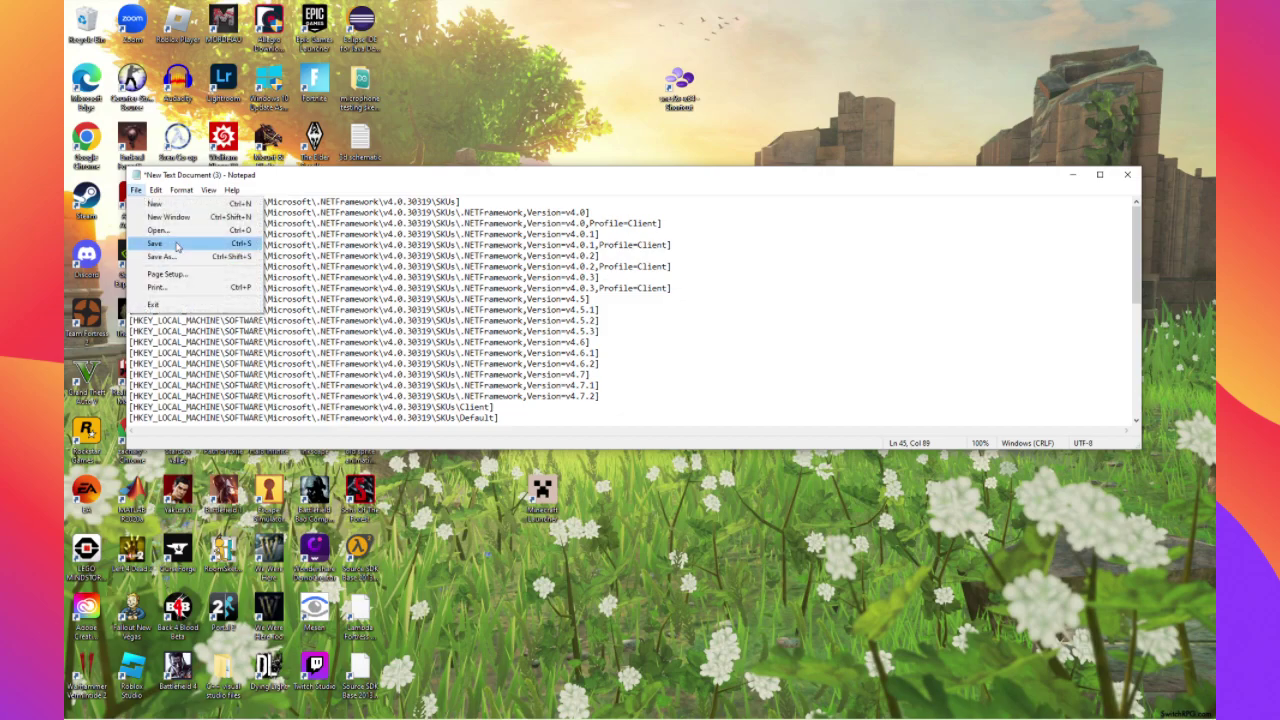
Save the list to Documents as netframeworkfix2.reg with the file type set to All Files
click(172, 257)
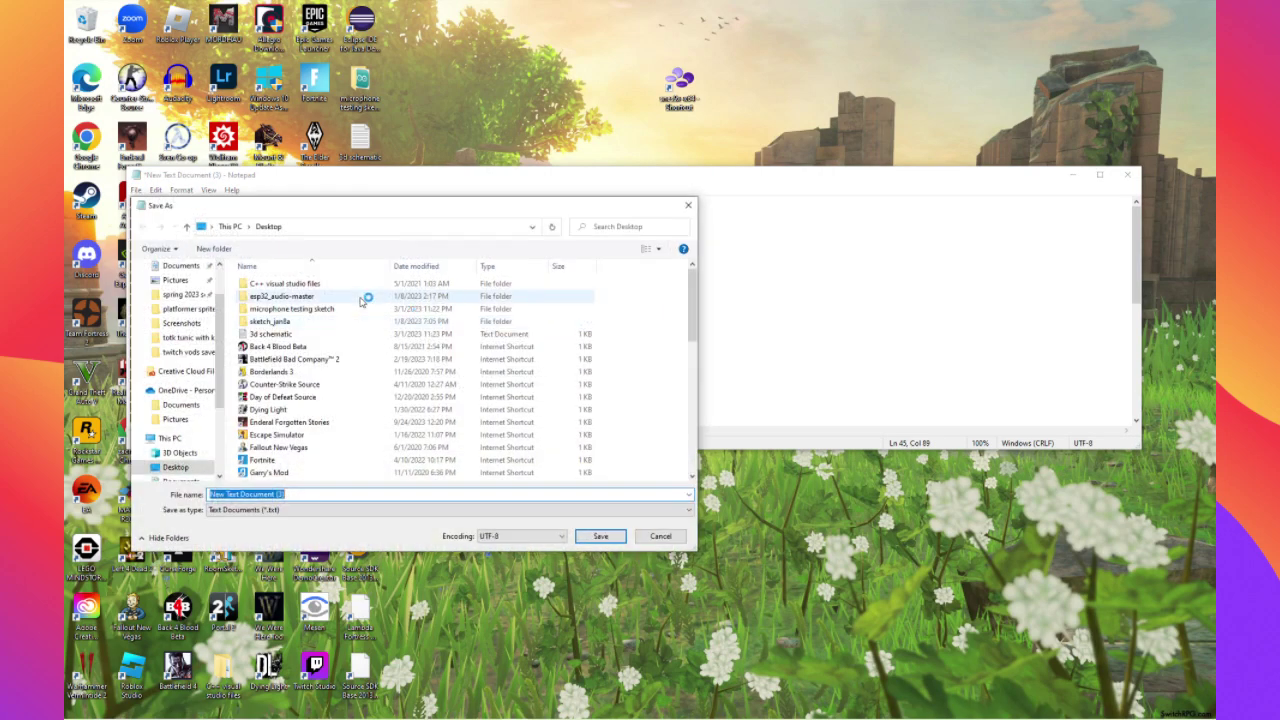
scroll(157, 302, up, 2)
click(181, 318)
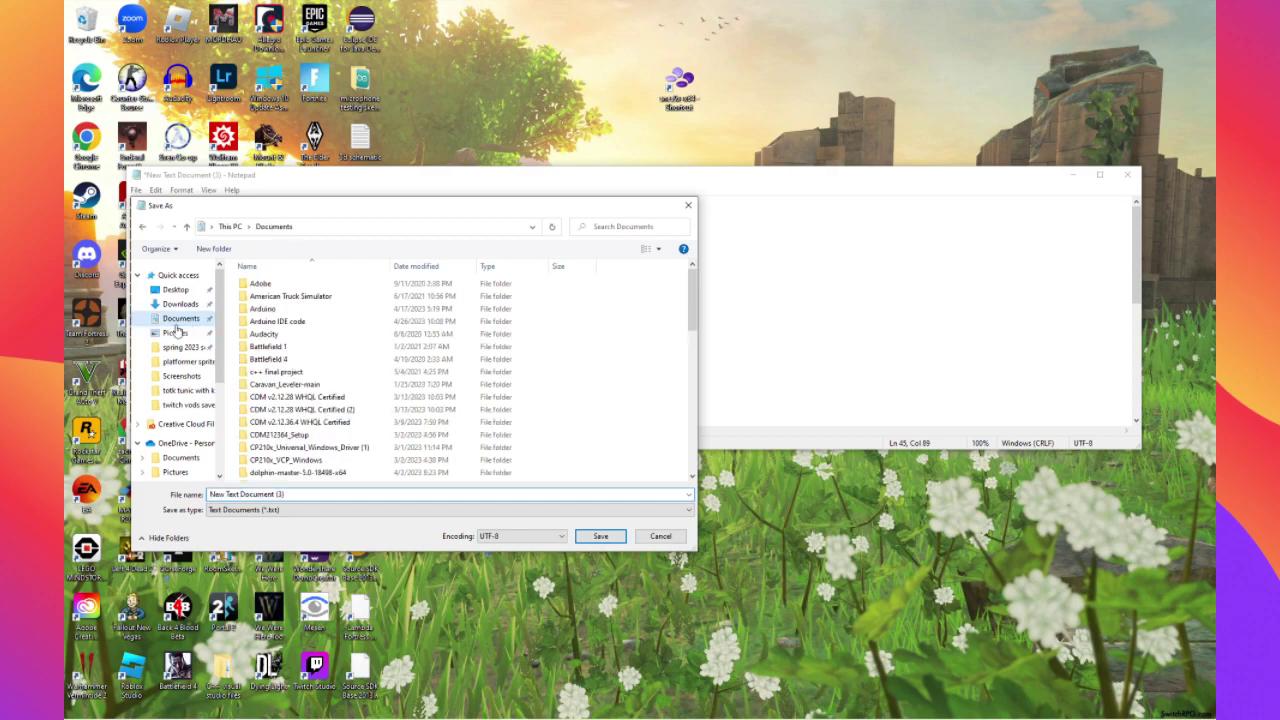
click(190, 492)
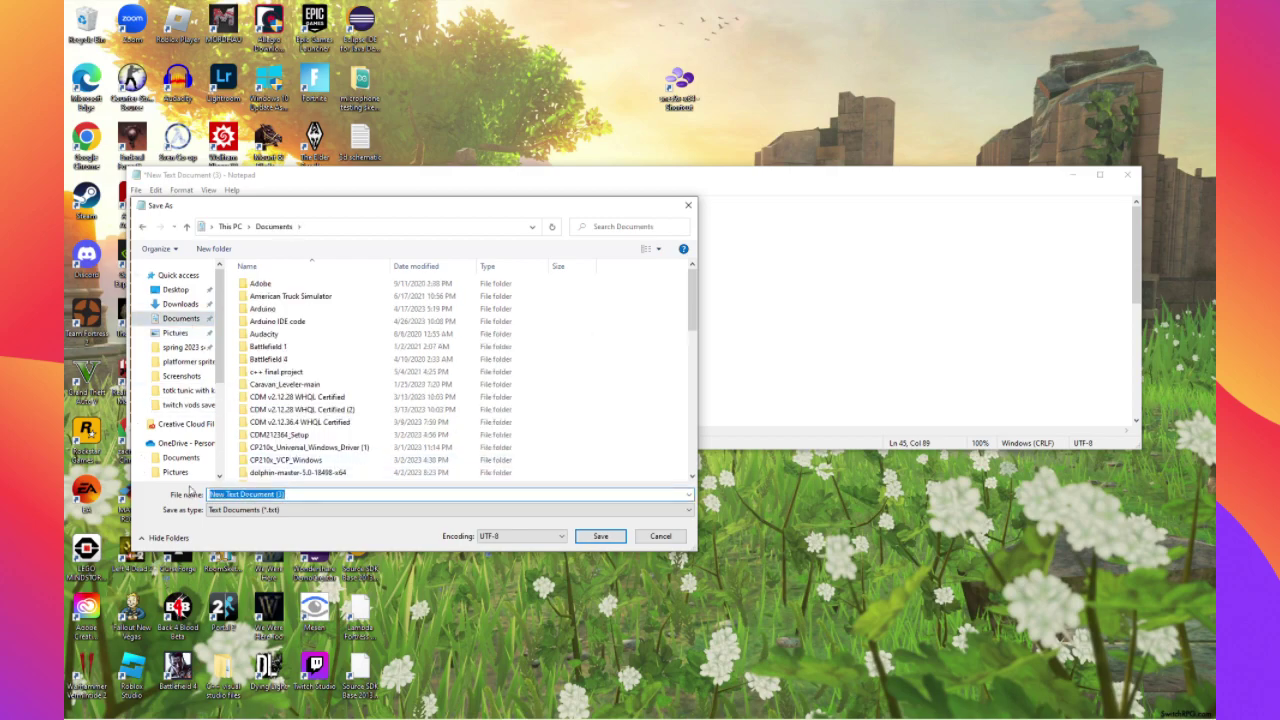
text(n)
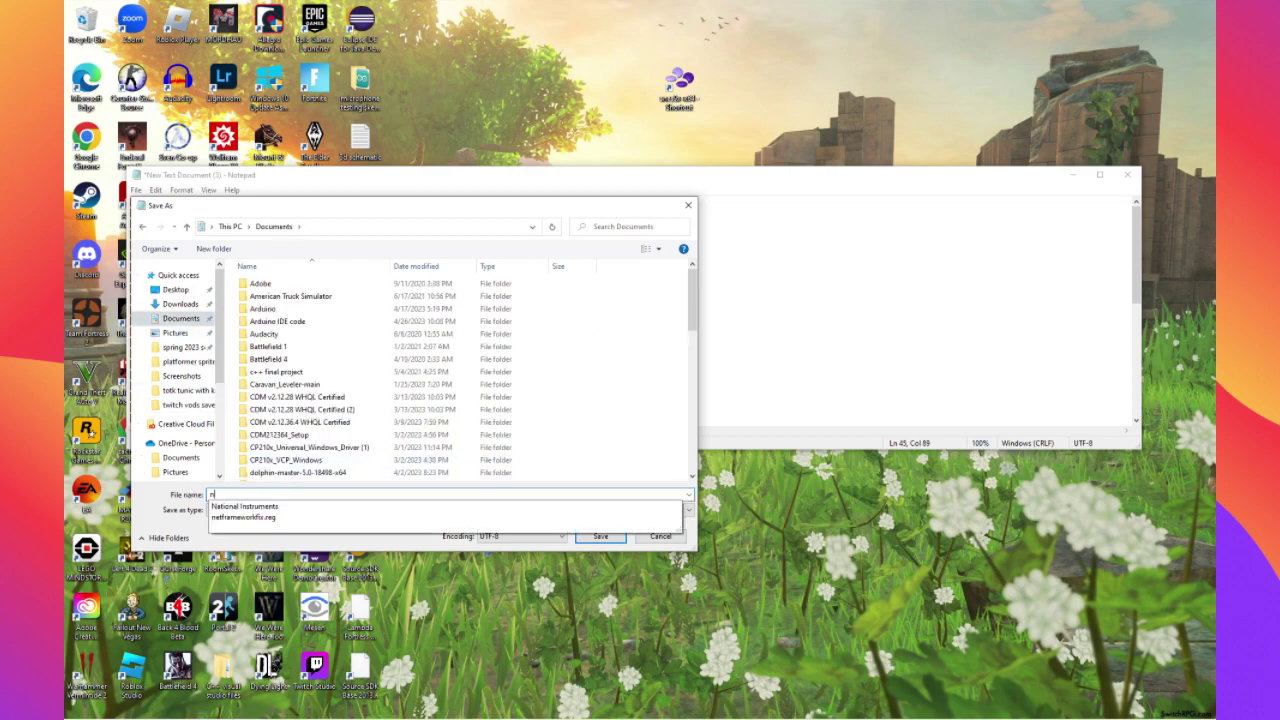
text(etframeworkfi)
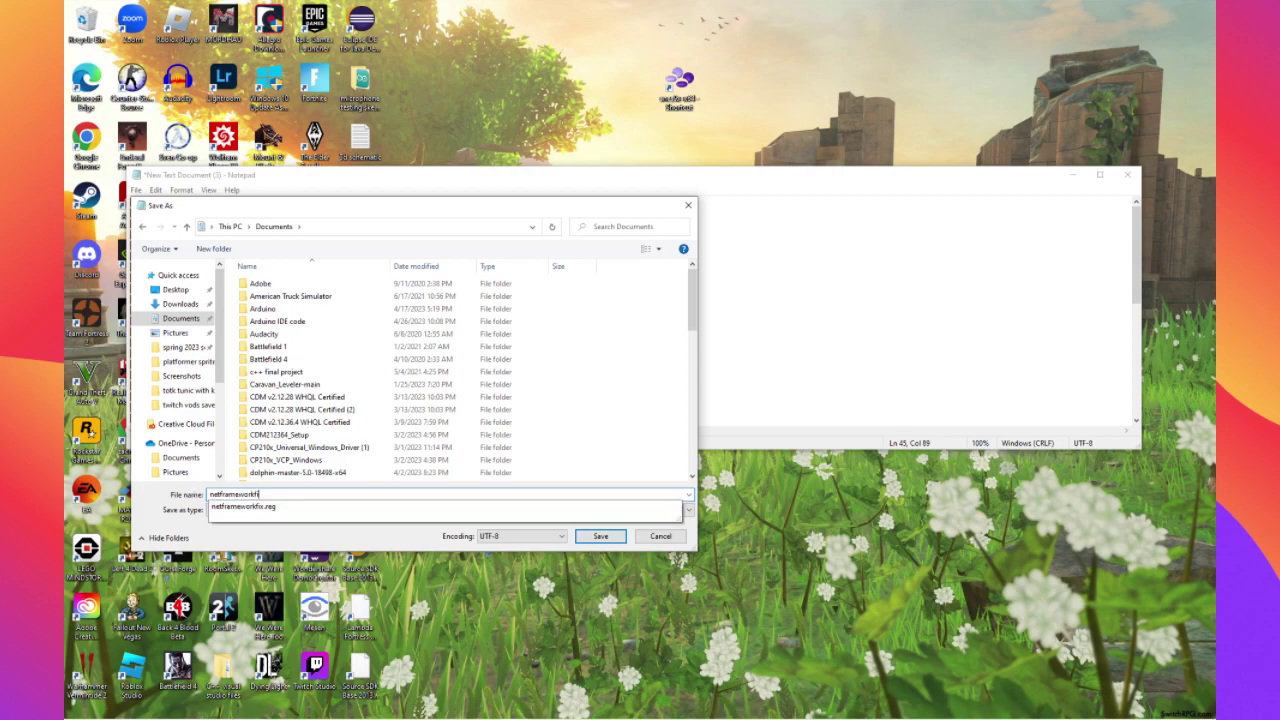
text(x2.reg)
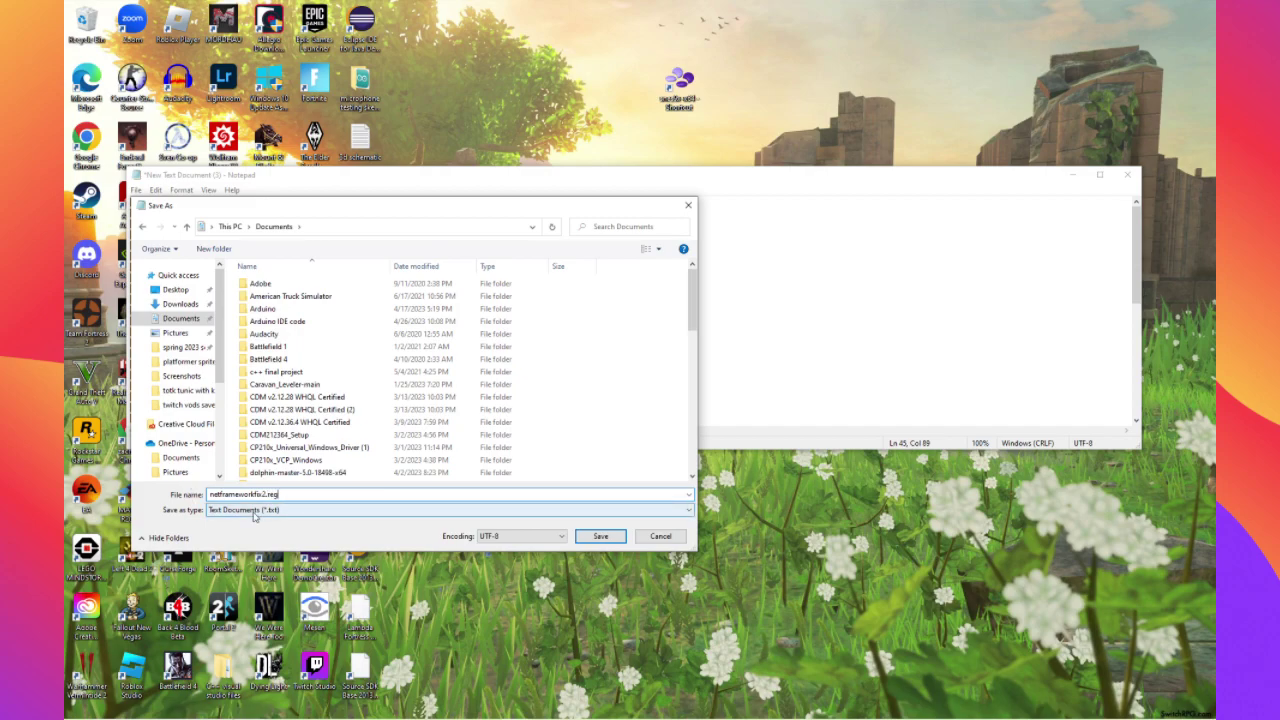
click(254, 512)
click(246, 533)
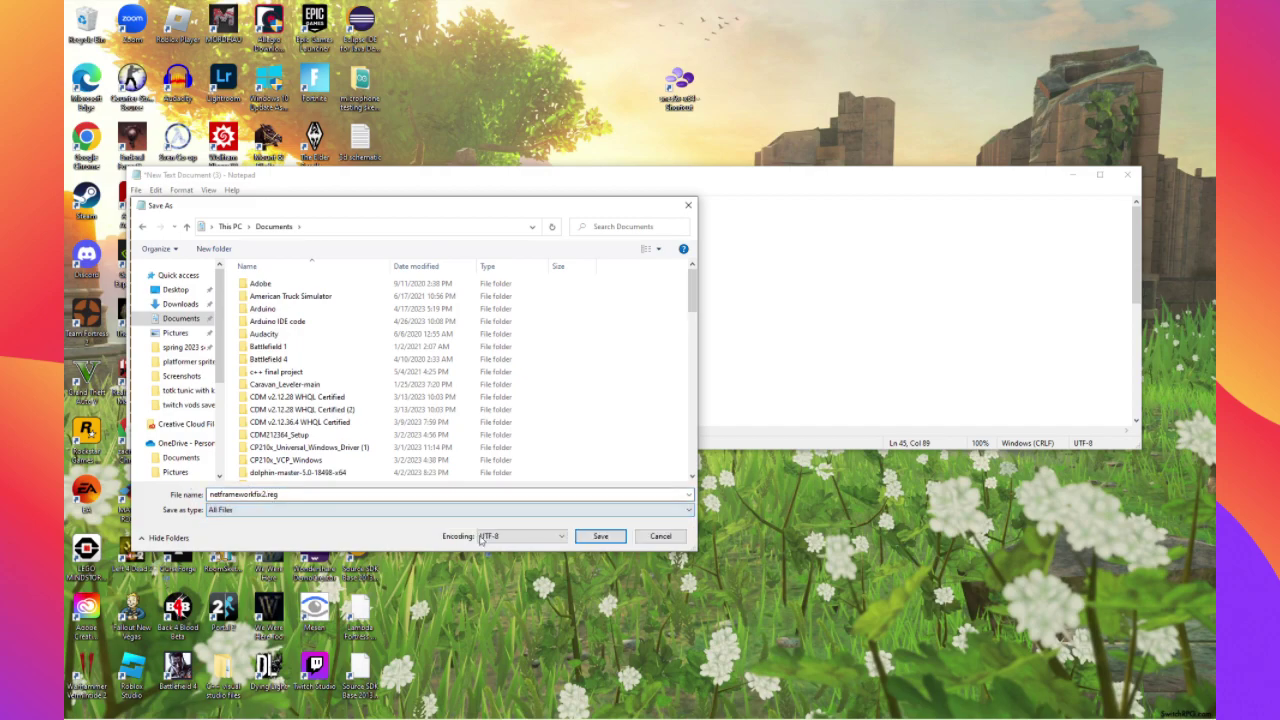
click(600, 536)
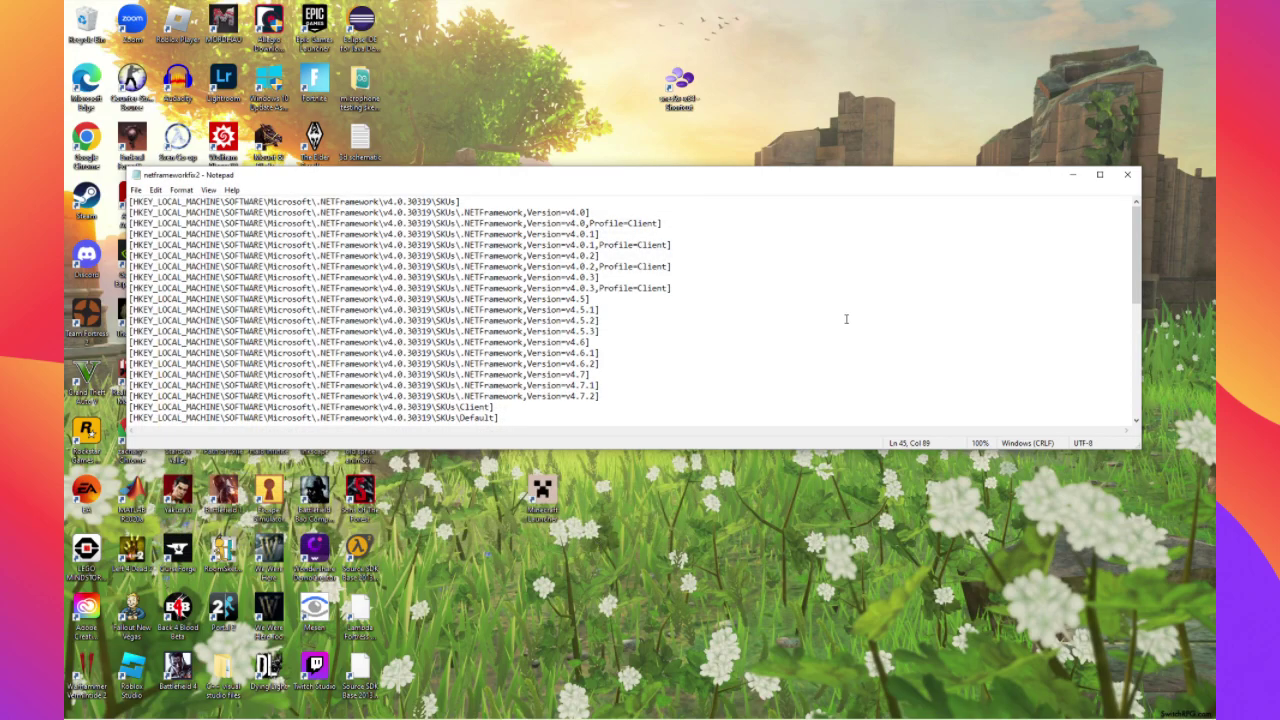
Minimize Notepad and launch Registry Editor by running regedit from the Run prompt
click(1072, 175)
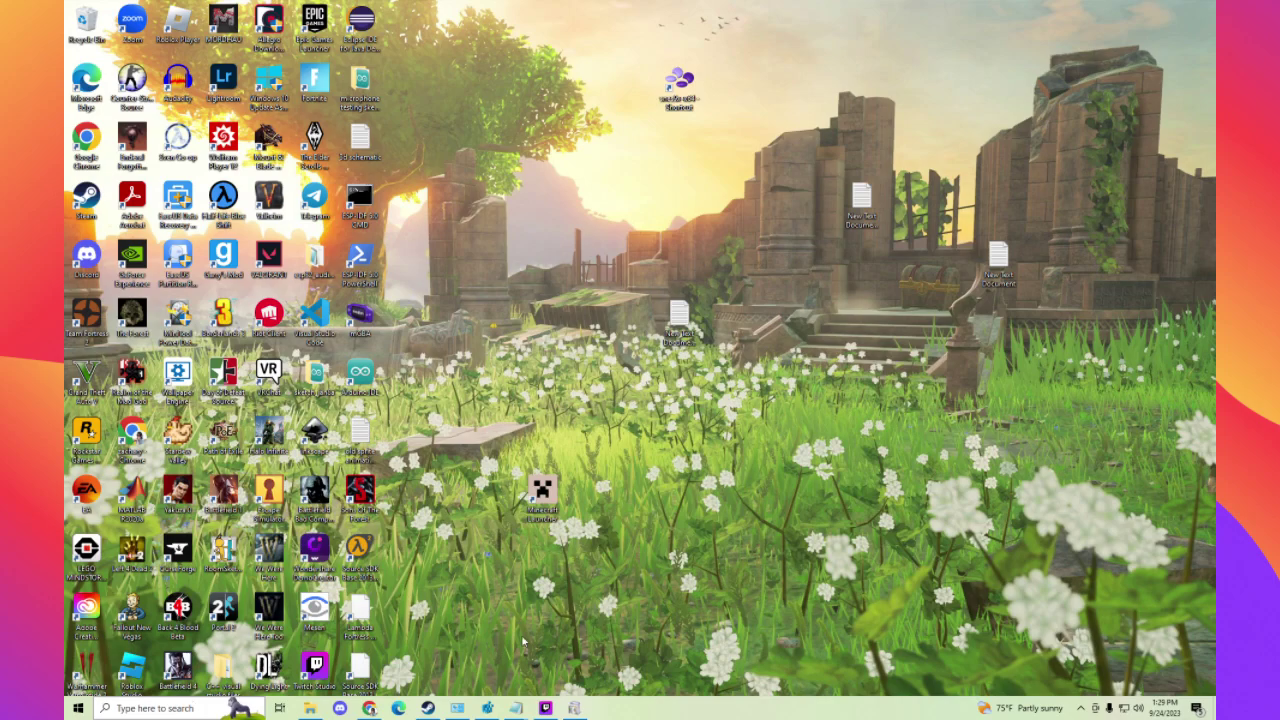
click(163, 708)
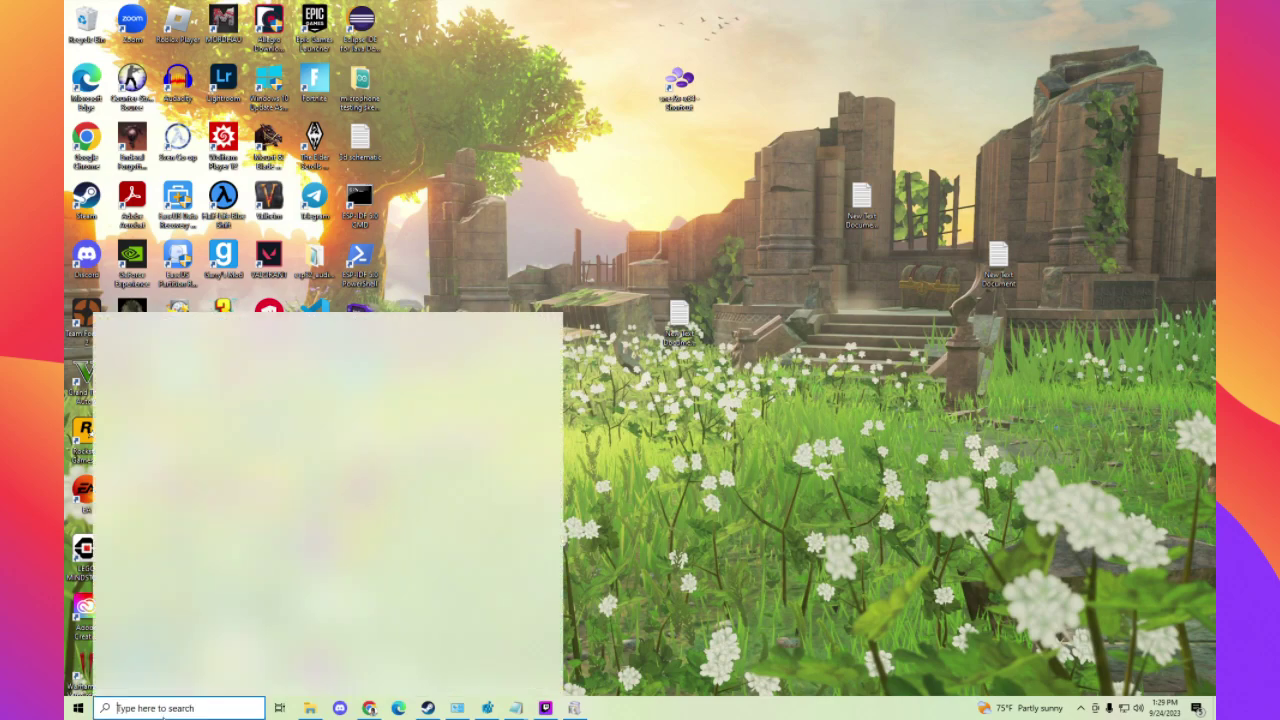
text(ru)
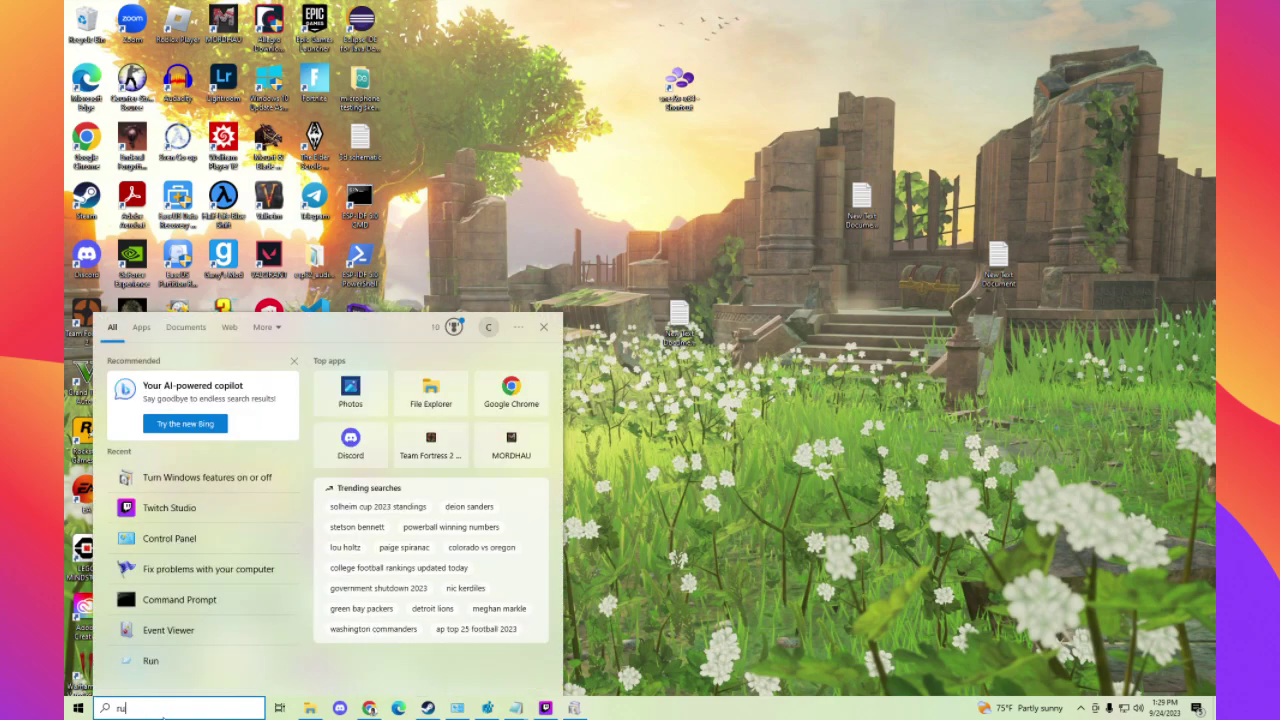
text(n)
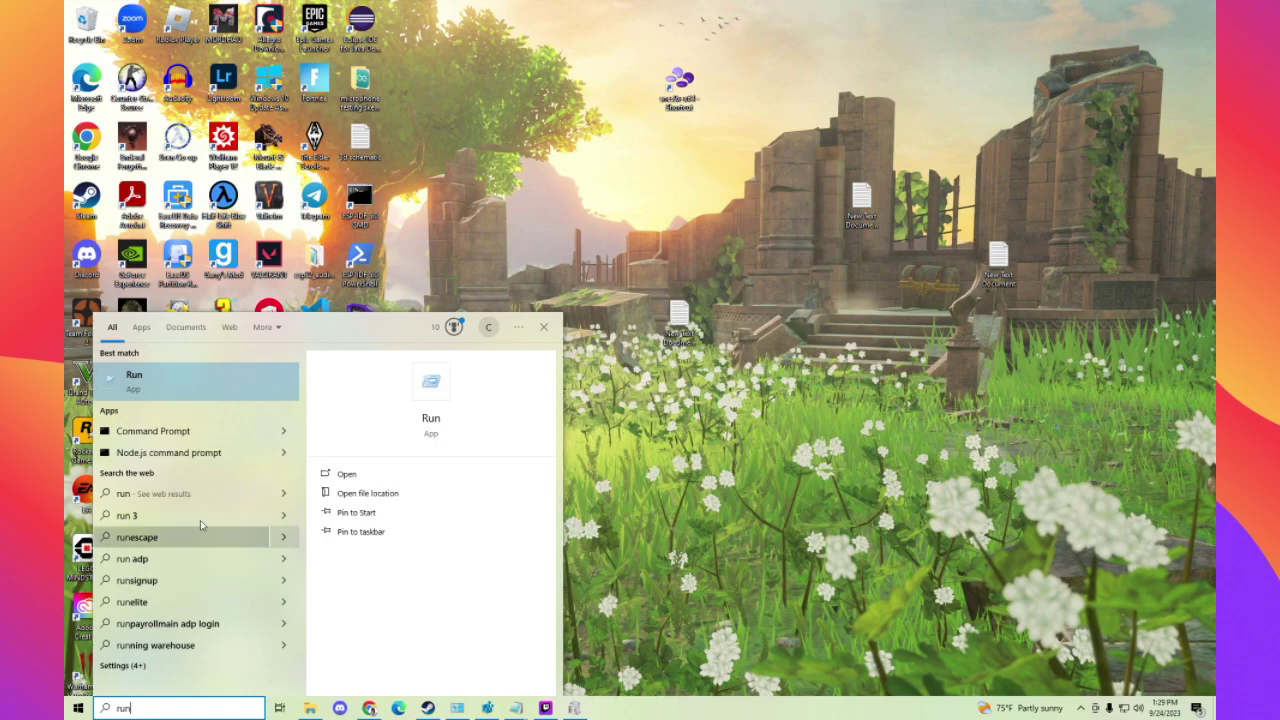
click(214, 381)
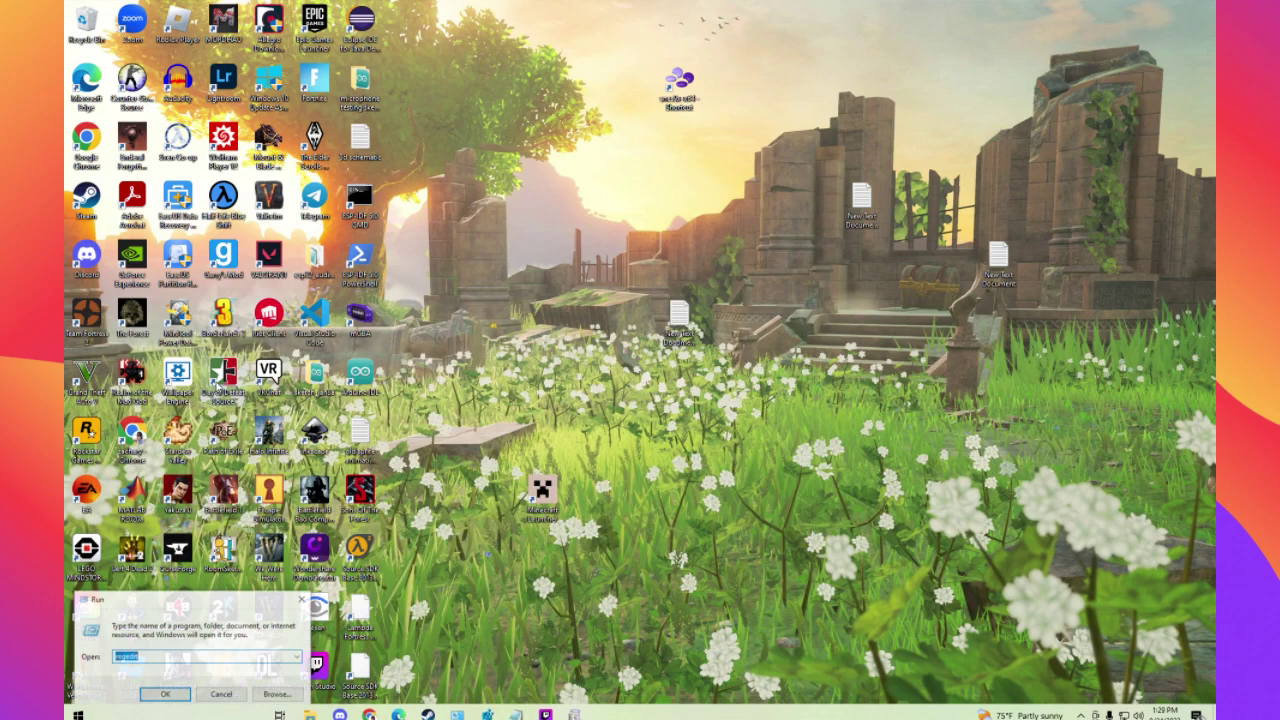
click(302, 599)
key(super+r)
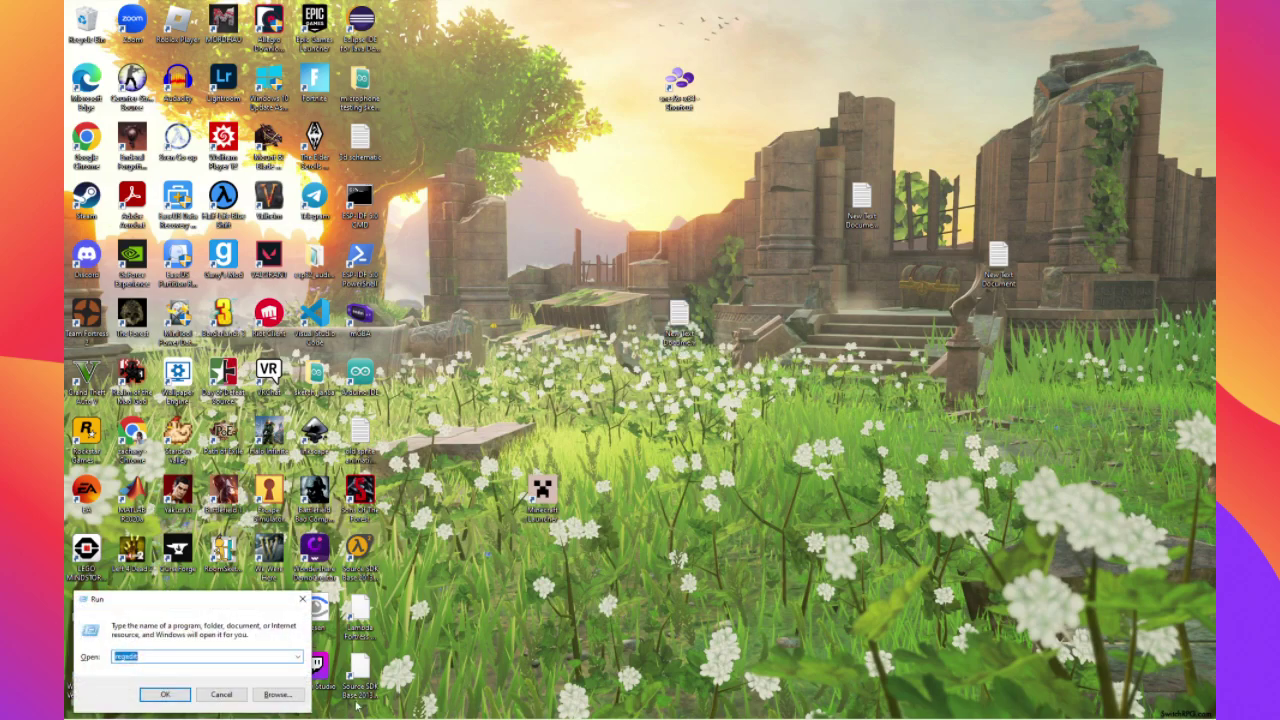
text(regedit)
key(ctrl+a)
key(Return)
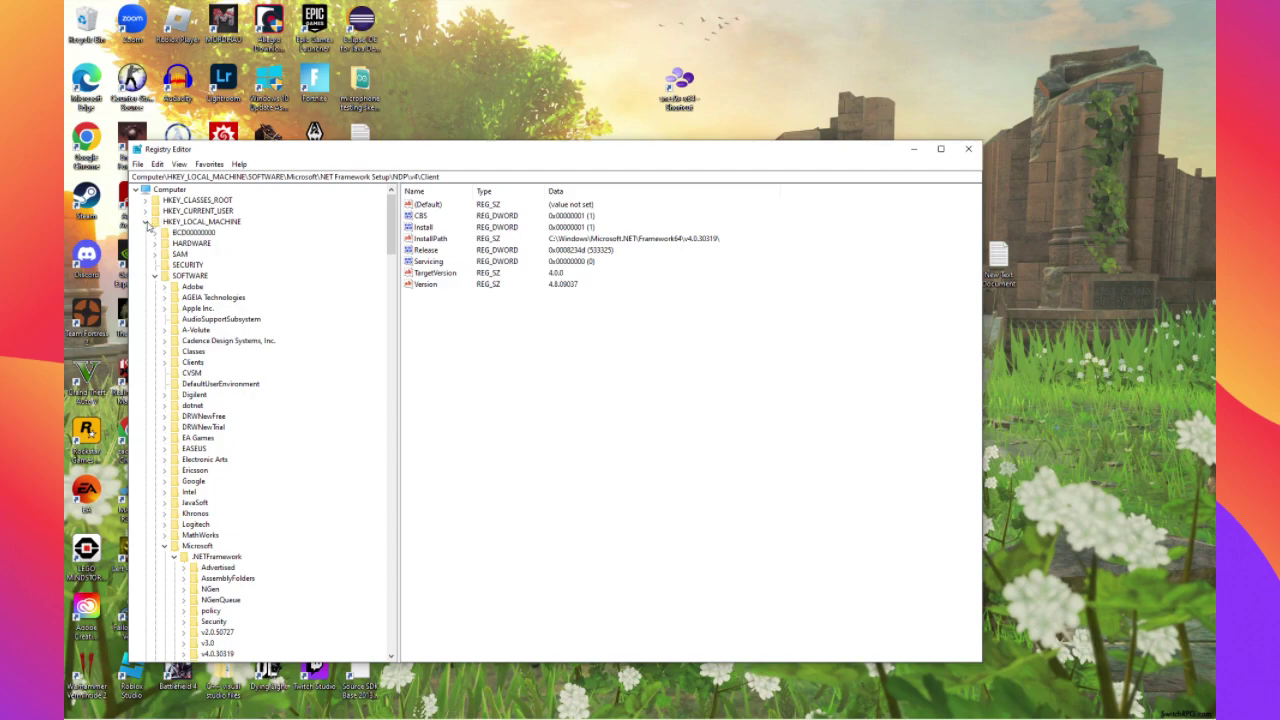
Expand HKEY_LOCAL_MACHINE\SOFTWARE\Microsoft and view the .NETFramework key's values
click(190, 276)
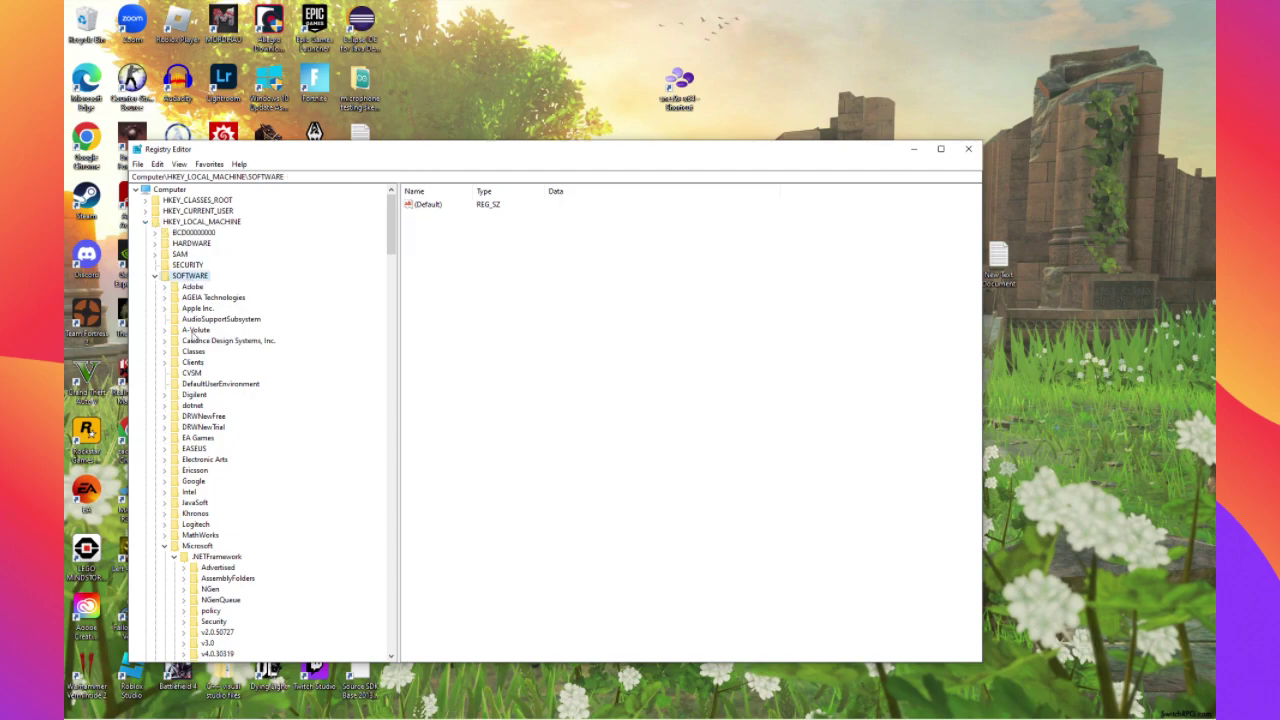
click(197, 547)
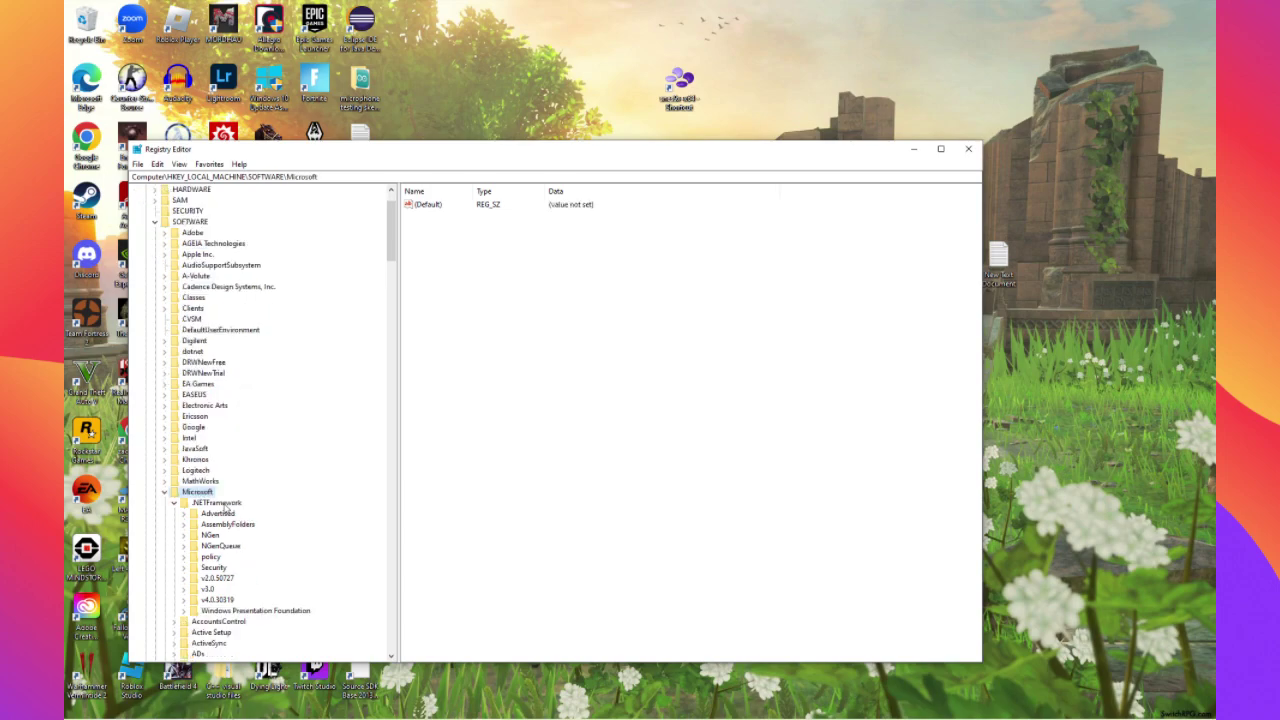
click(181, 506)
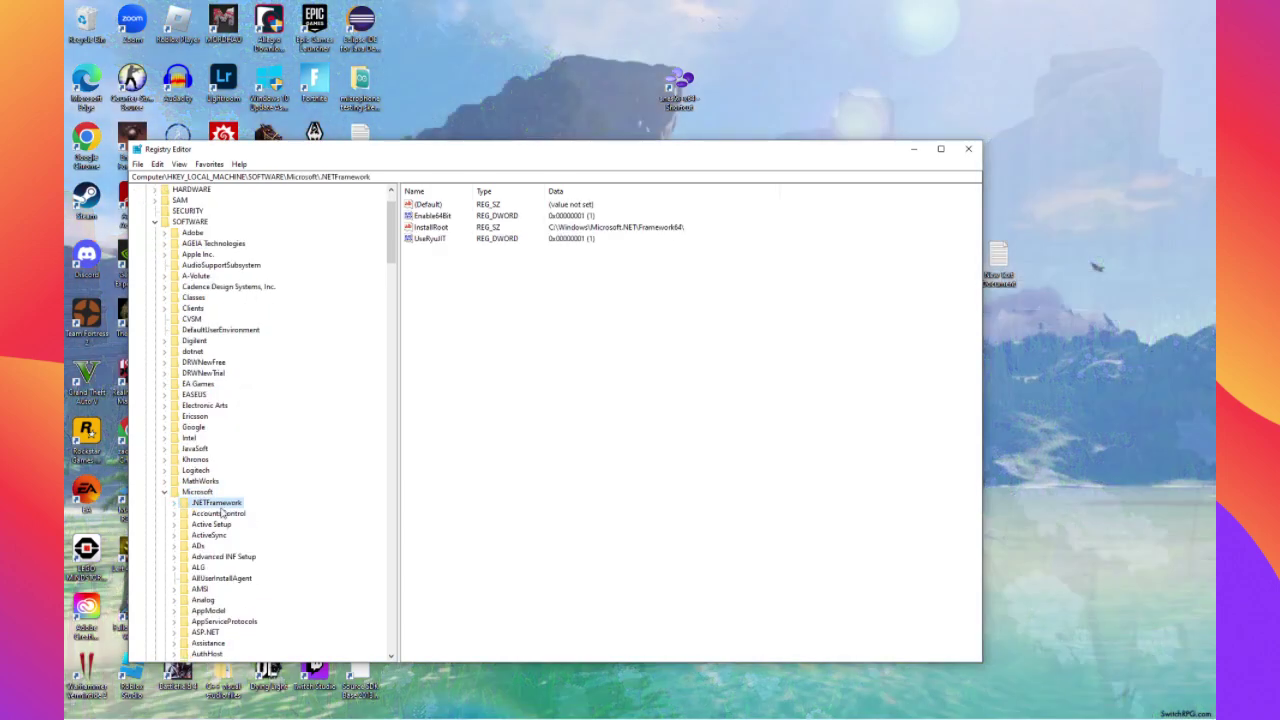
scroll(196, 400, down, 15)
scroll(197, 373, up, 7)
scroll(210, 400, down, 20)
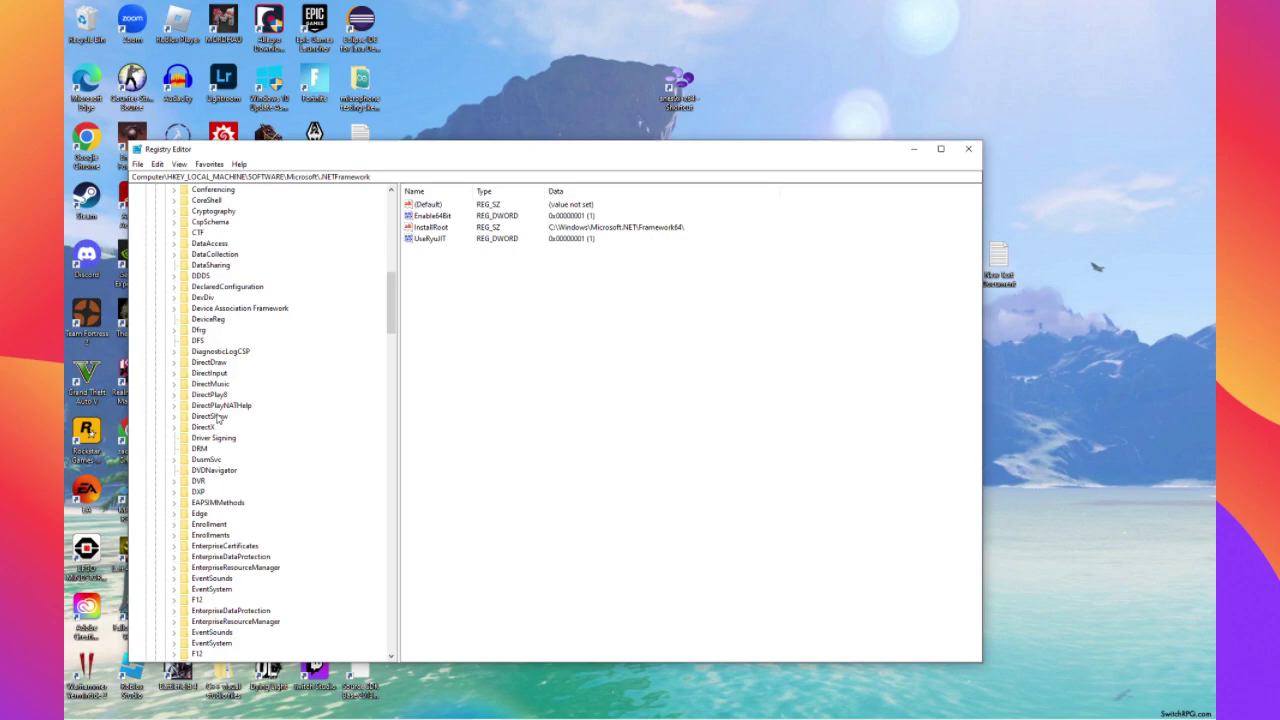
scroll(218, 418, down, 5)
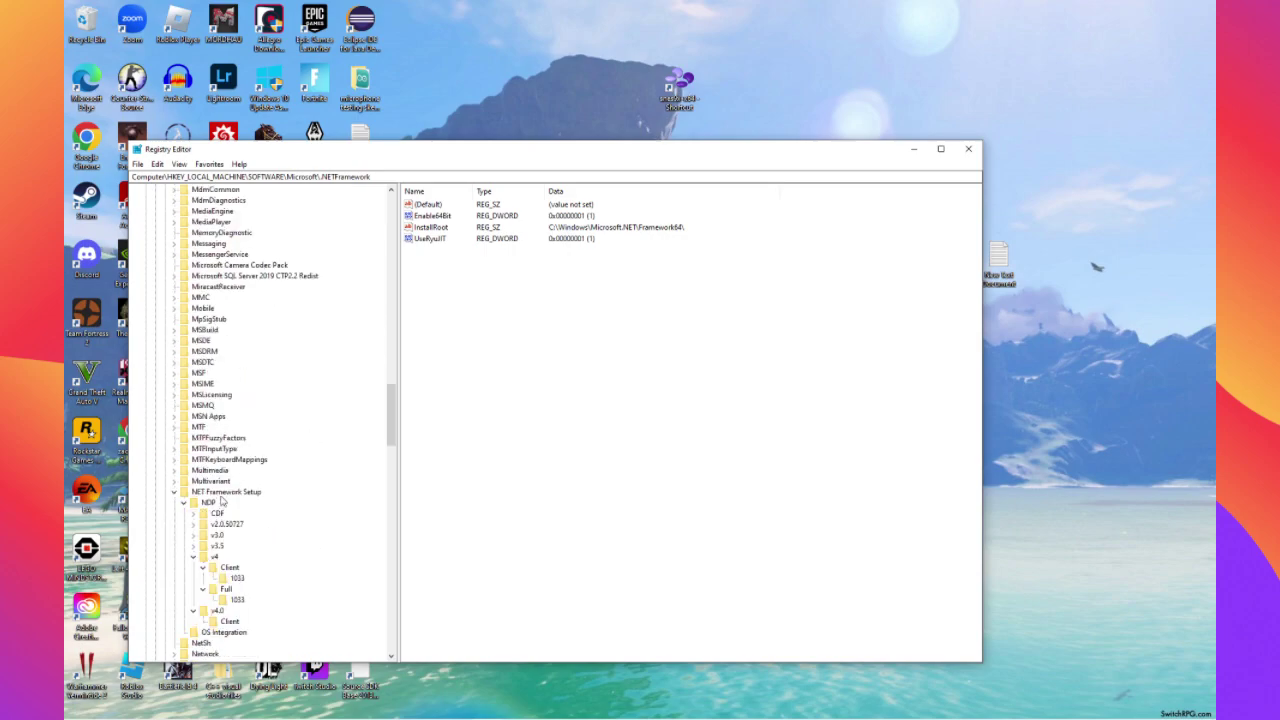
Inspect NET Framework Setup\NDP\v4 and its Client key, then start File > Import
click(222, 492)
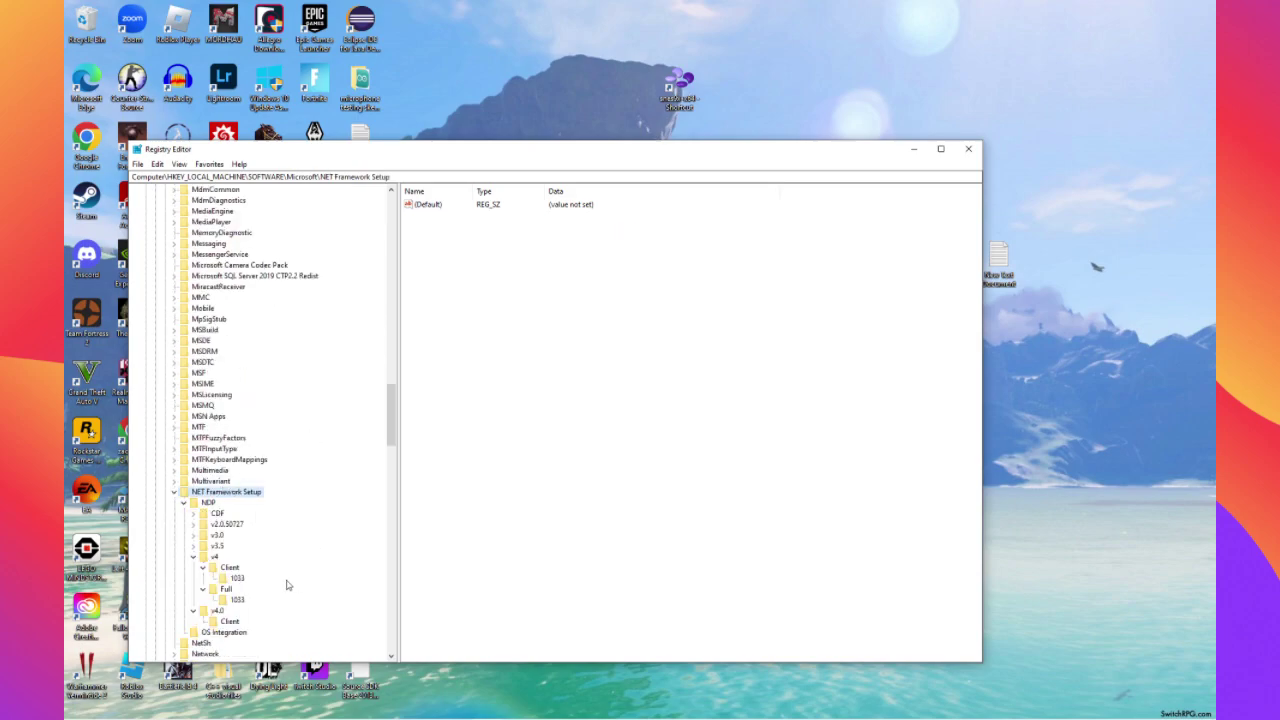
click(214, 557)
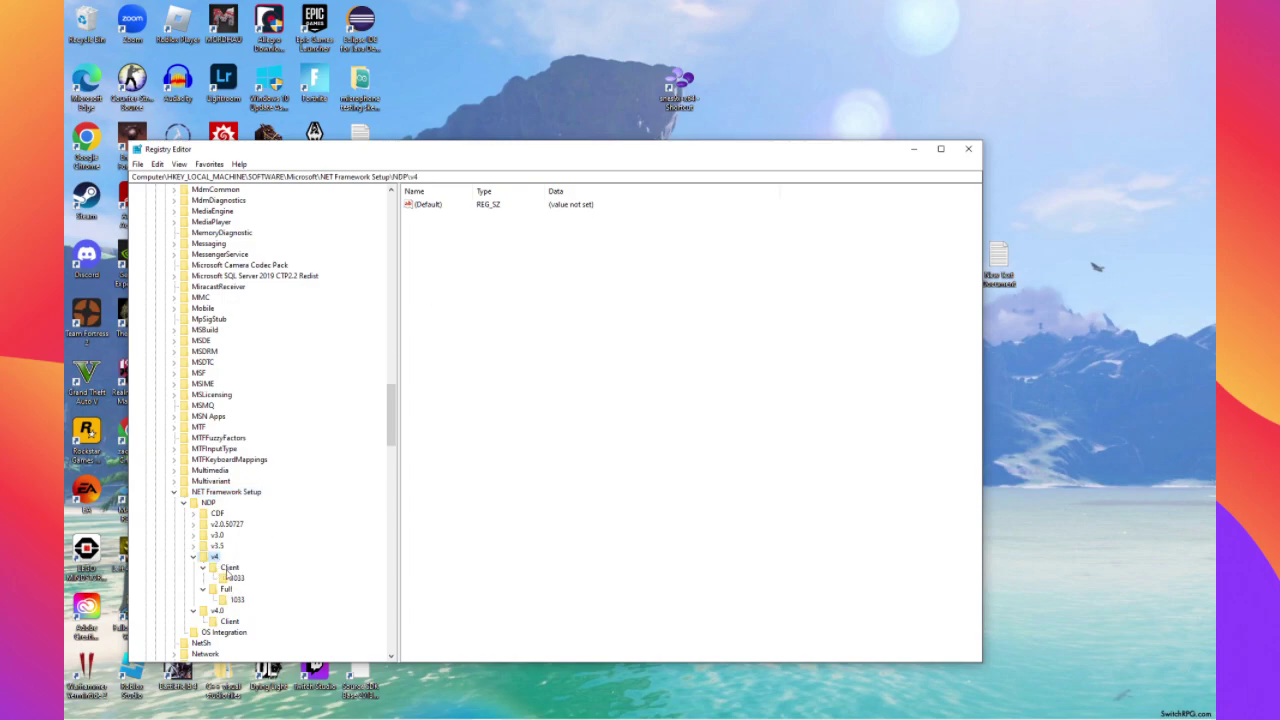
click(229, 568)
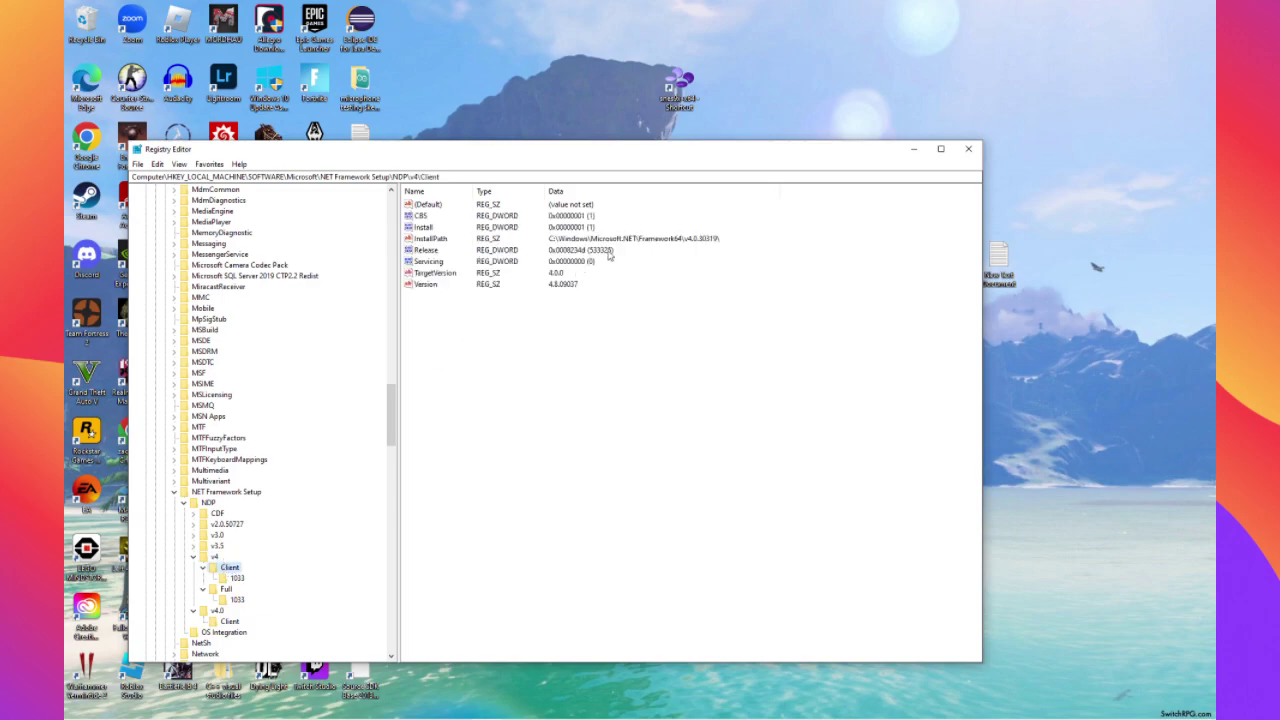
click(214, 557)
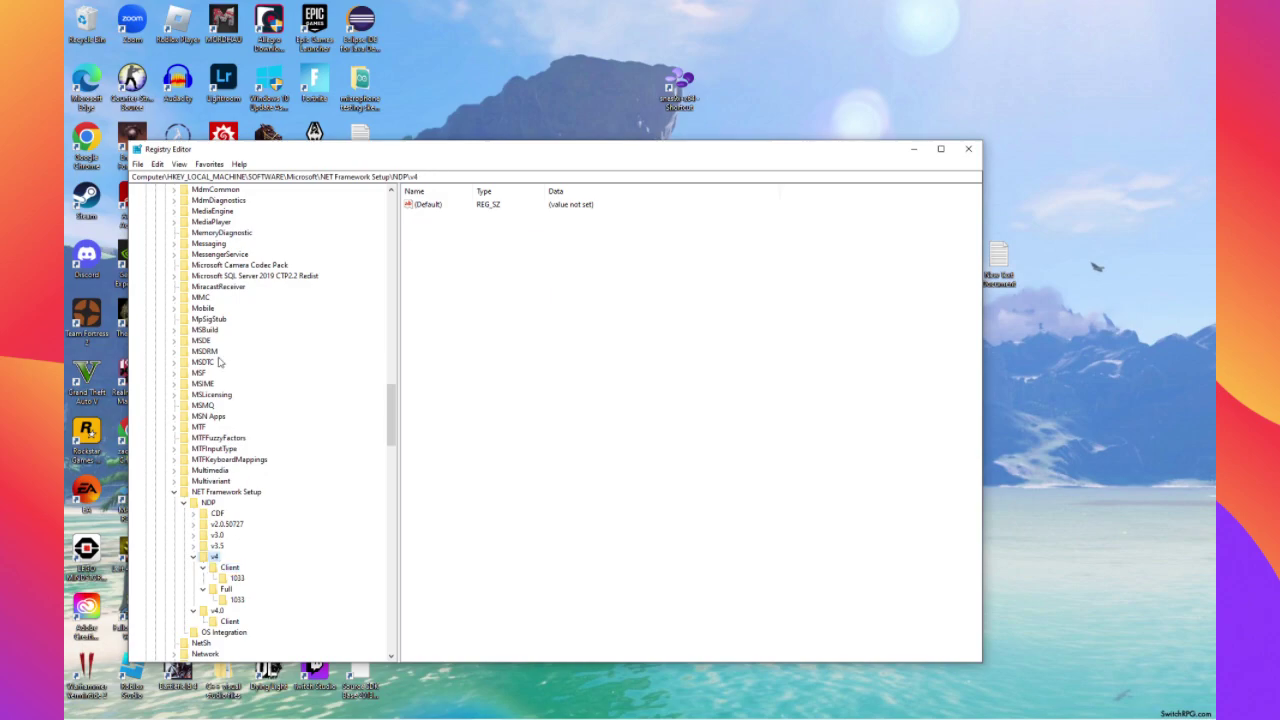
click(138, 164)
click(150, 178)
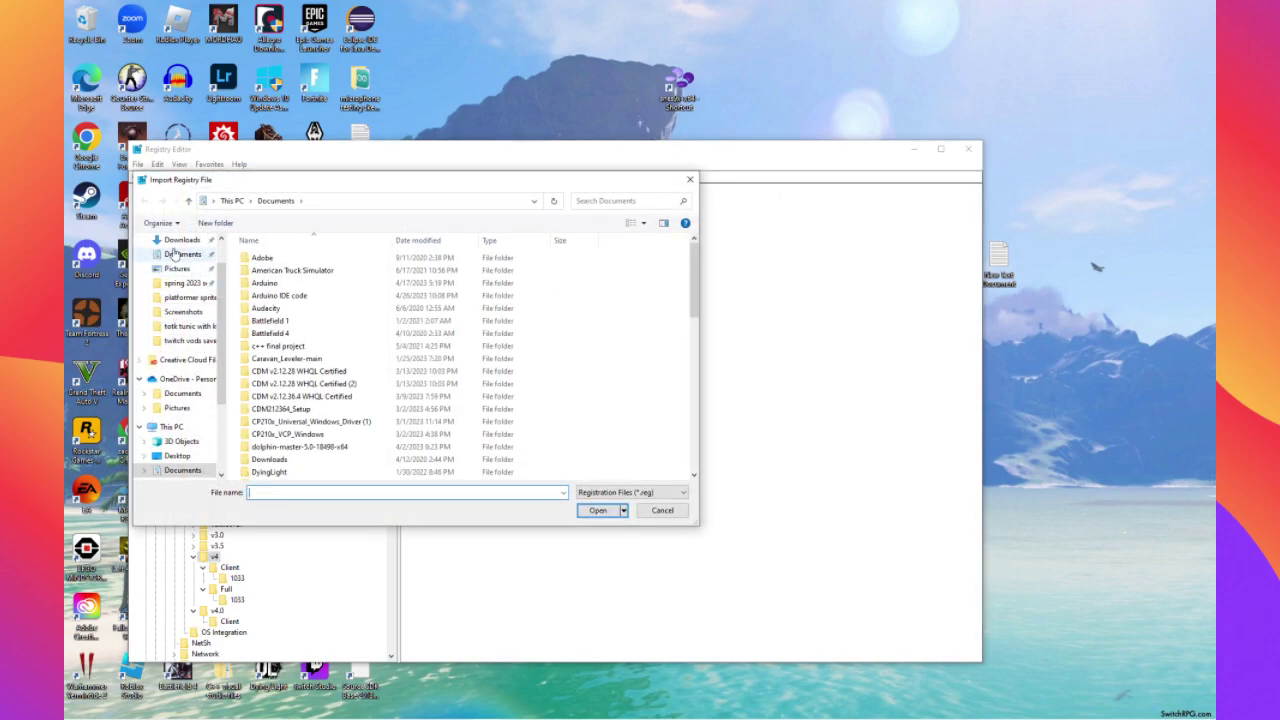
Look through Documents for netframeworkfix2.reg, then close the import dialog without importing
click(180, 254)
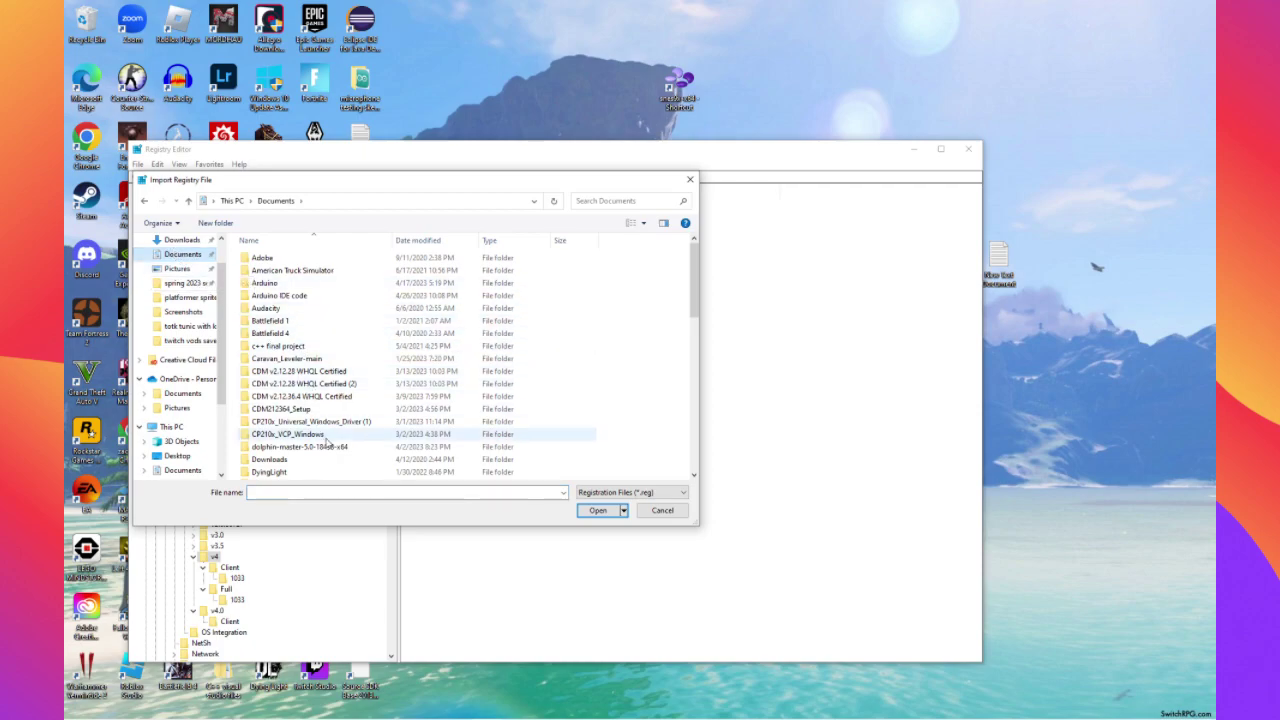
scroll(330, 435, down, 12)
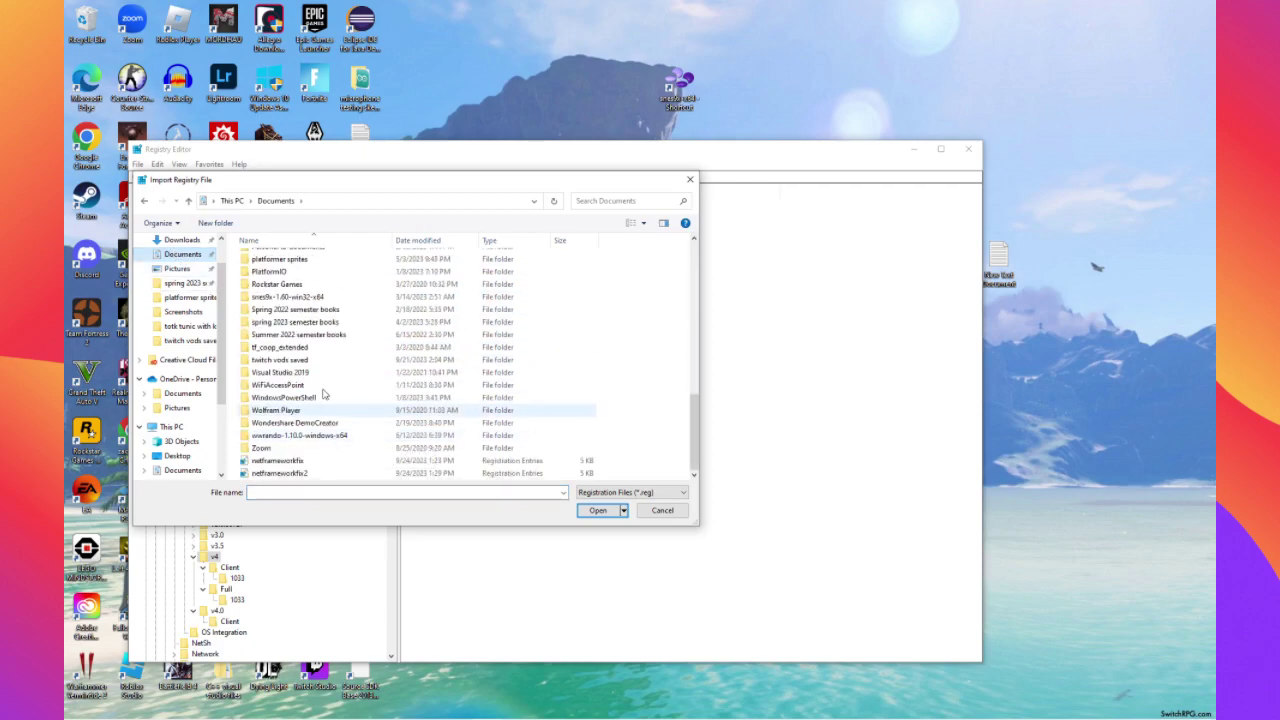
scroll(312, 366, up, 3)
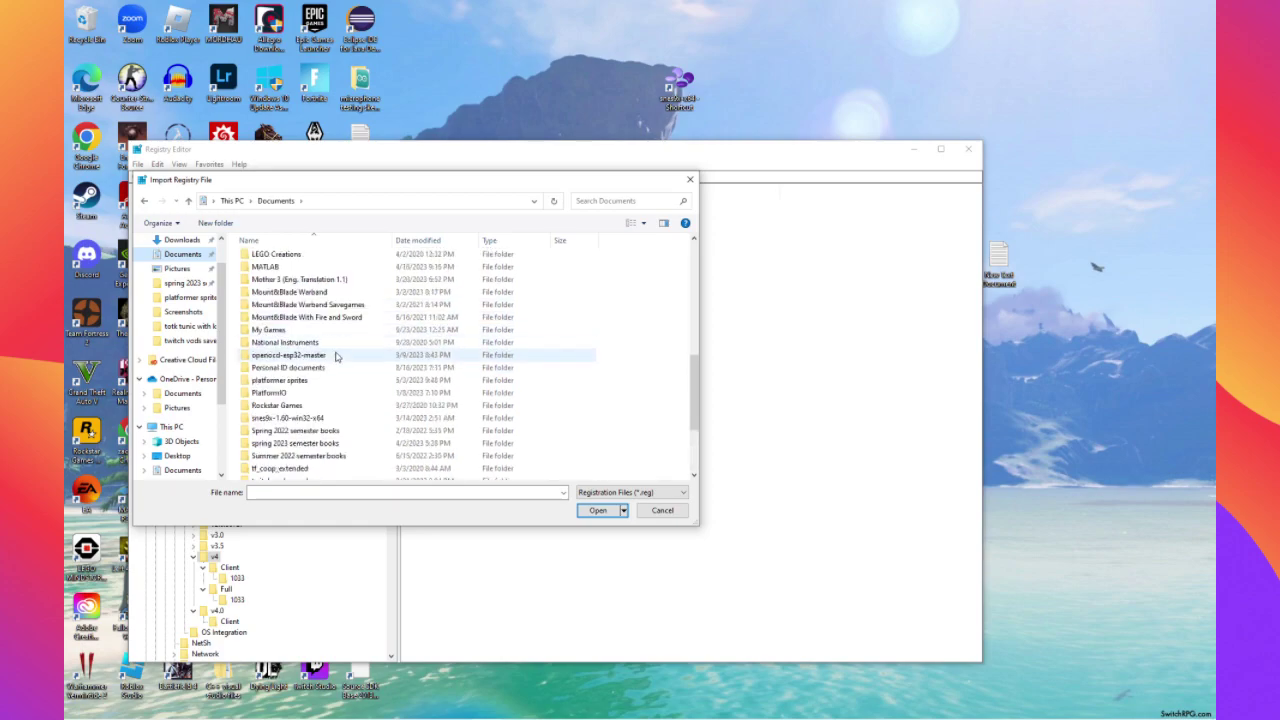
scroll(336, 357, down, 3)
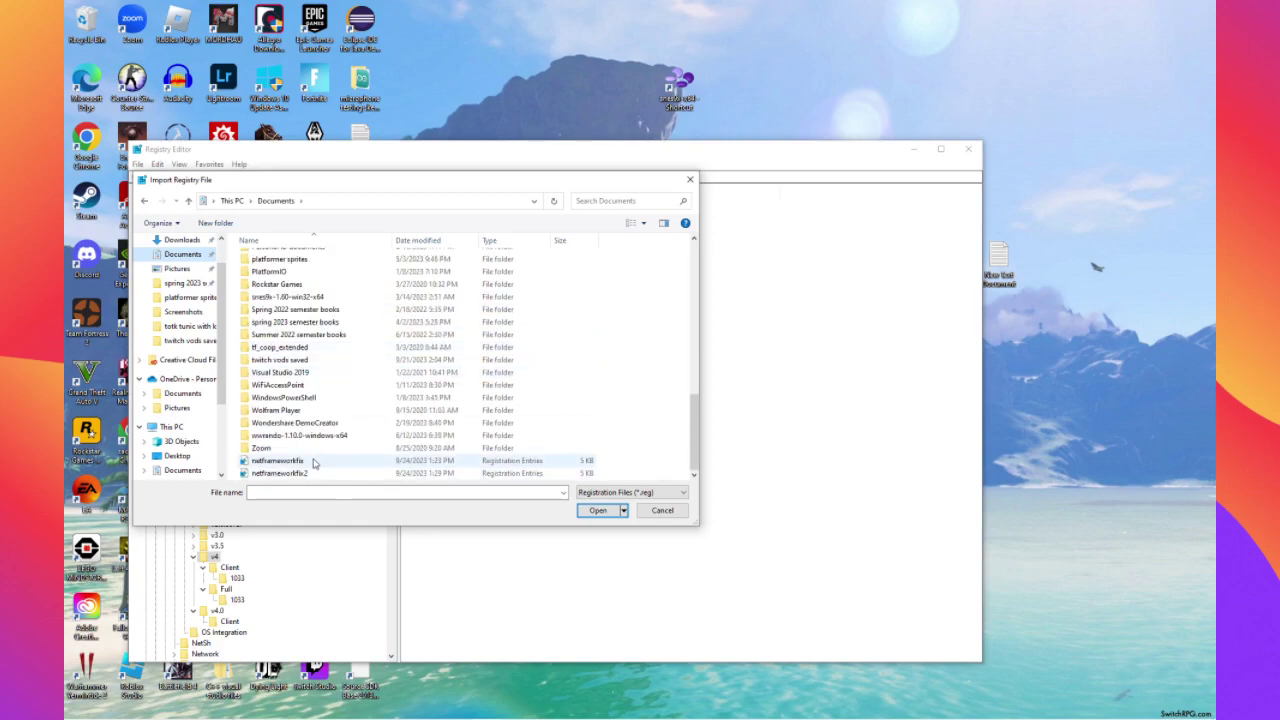
click(689, 180)
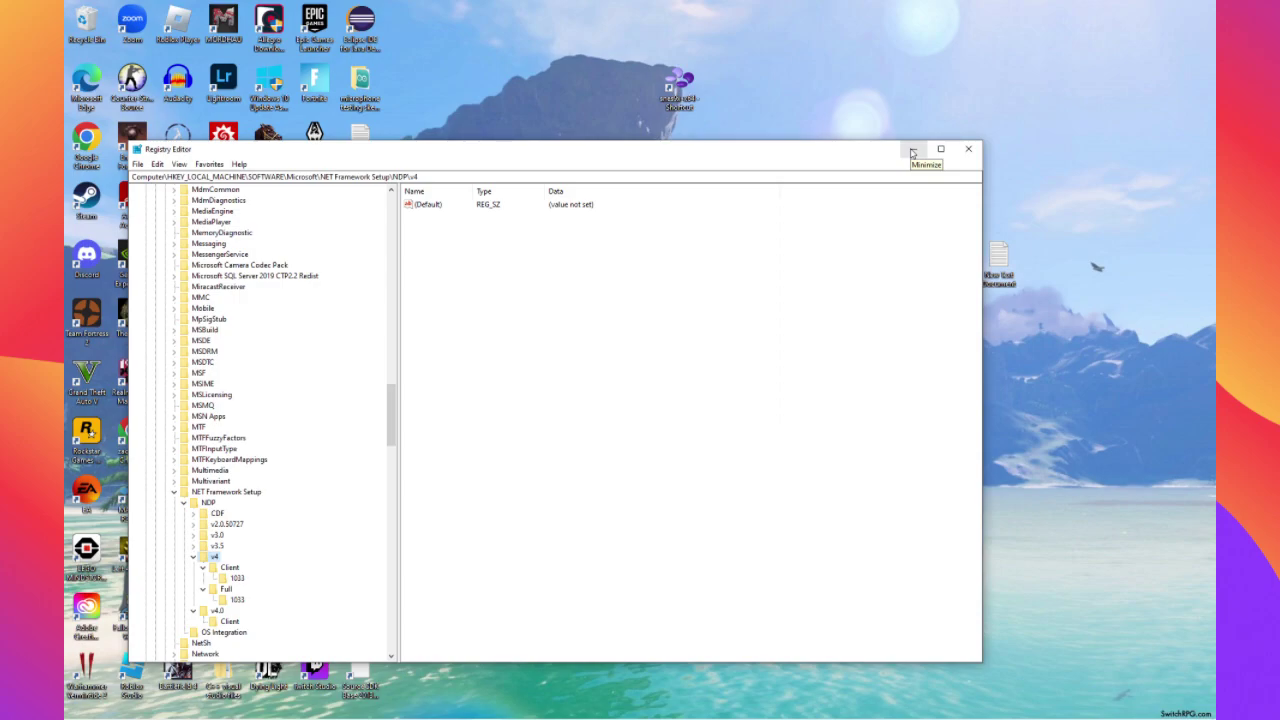
Minimize Registry Editor, test-launch the Enderal launcher, close it, and return to the forum thread
click(912, 151)
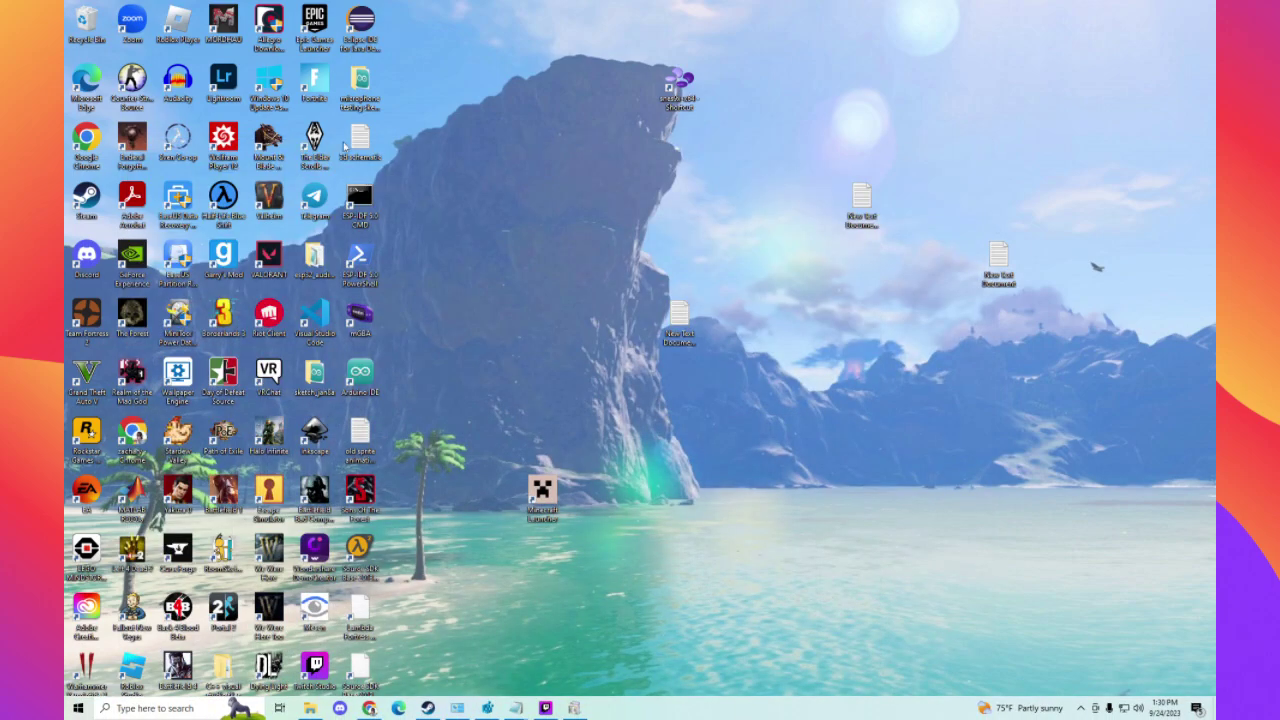
double_click(132, 138)
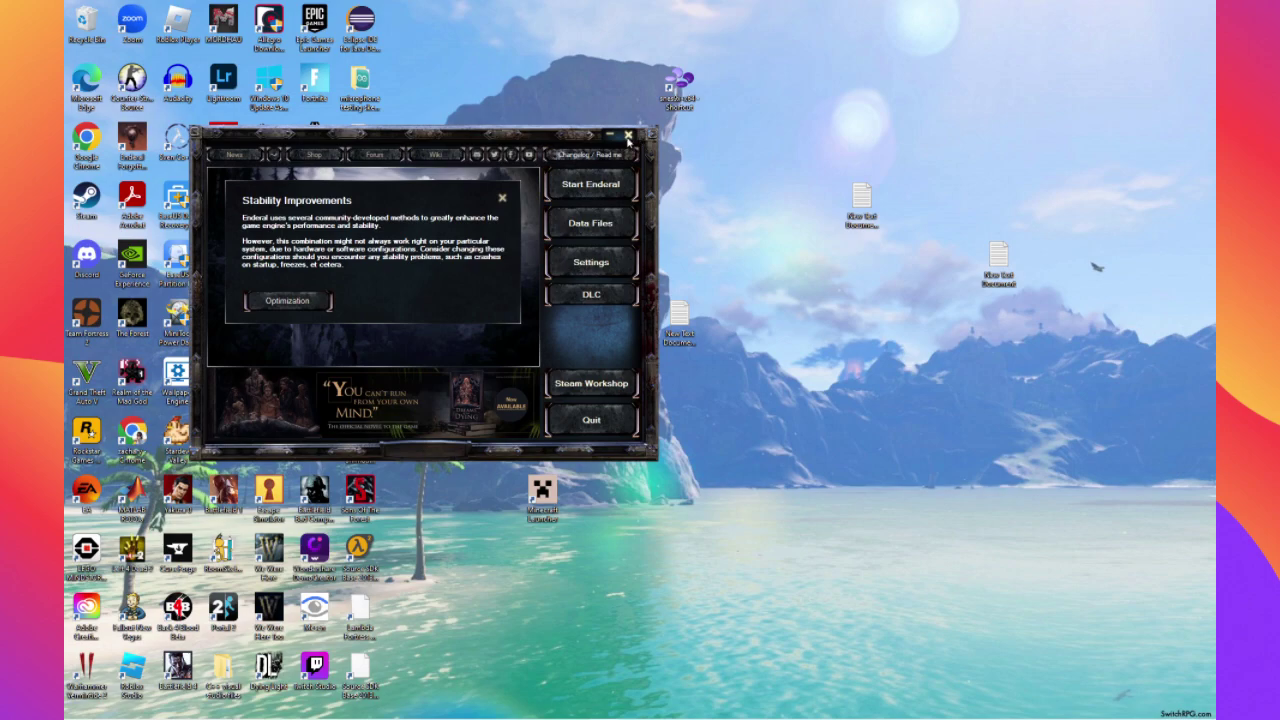
click(628, 136)
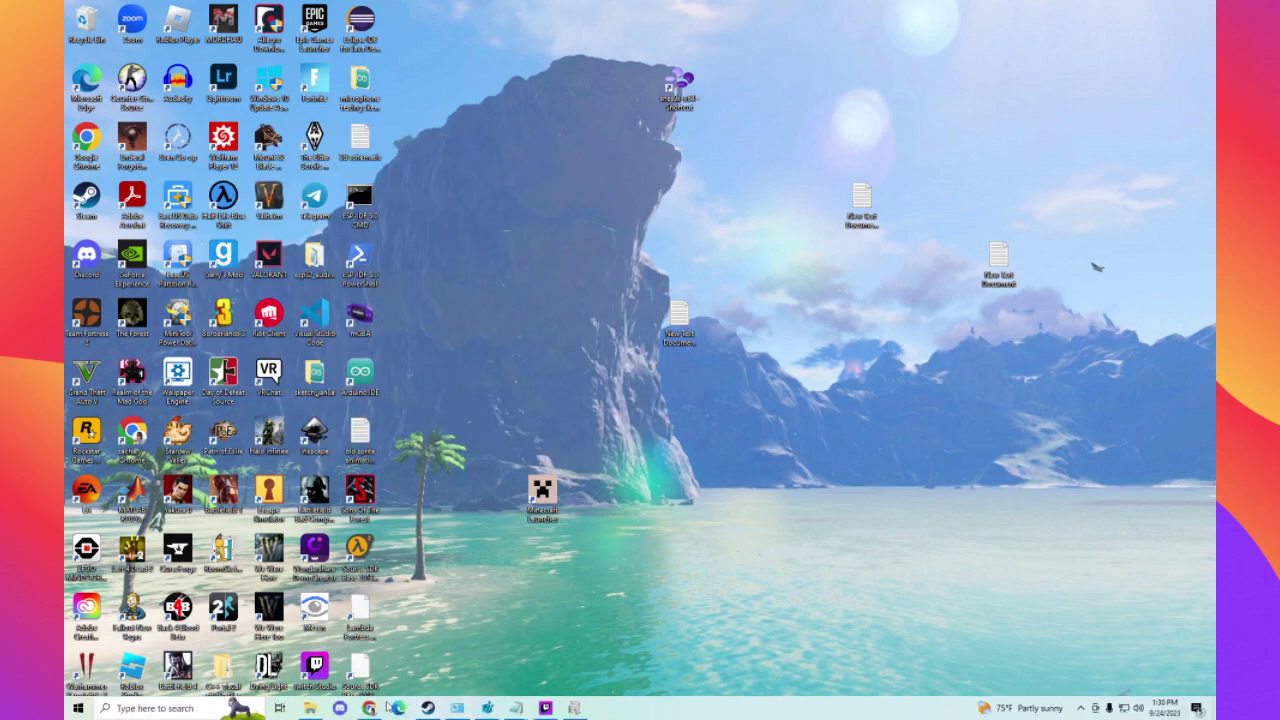
click(369, 708)
Clear the registry key text highlight and scroll through the thread's 14 replies on Windows Server 2019 and .NET 4.8
scroll(345, 388, up, 10)
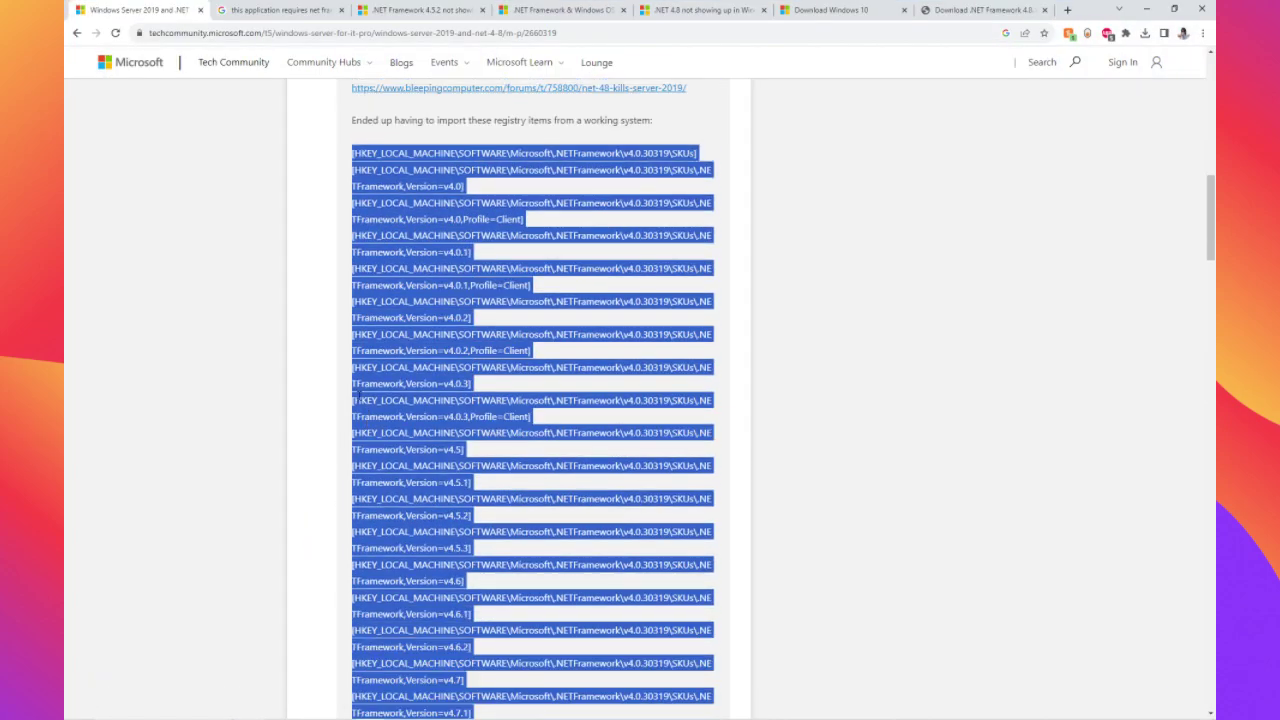
click(345, 388)
scroll(345, 388, up, 5)
scroll(378, 352, down, 1)
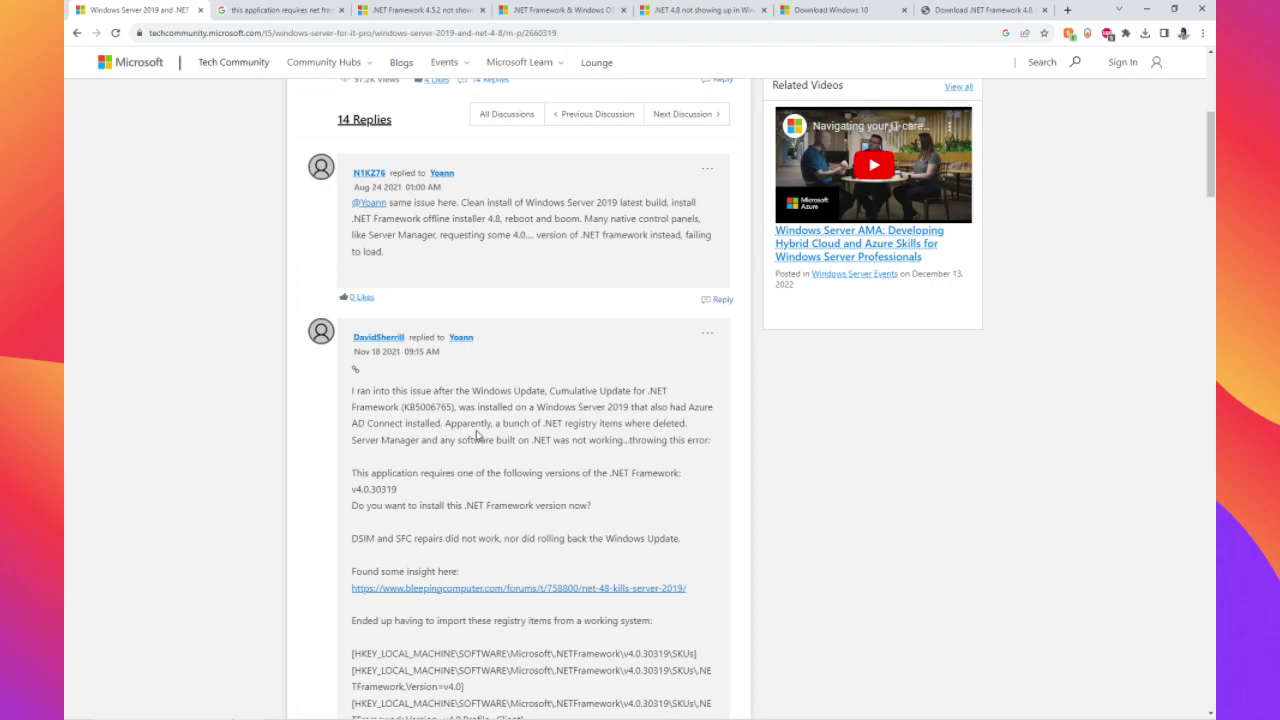
scroll(541, 458, down, 20)
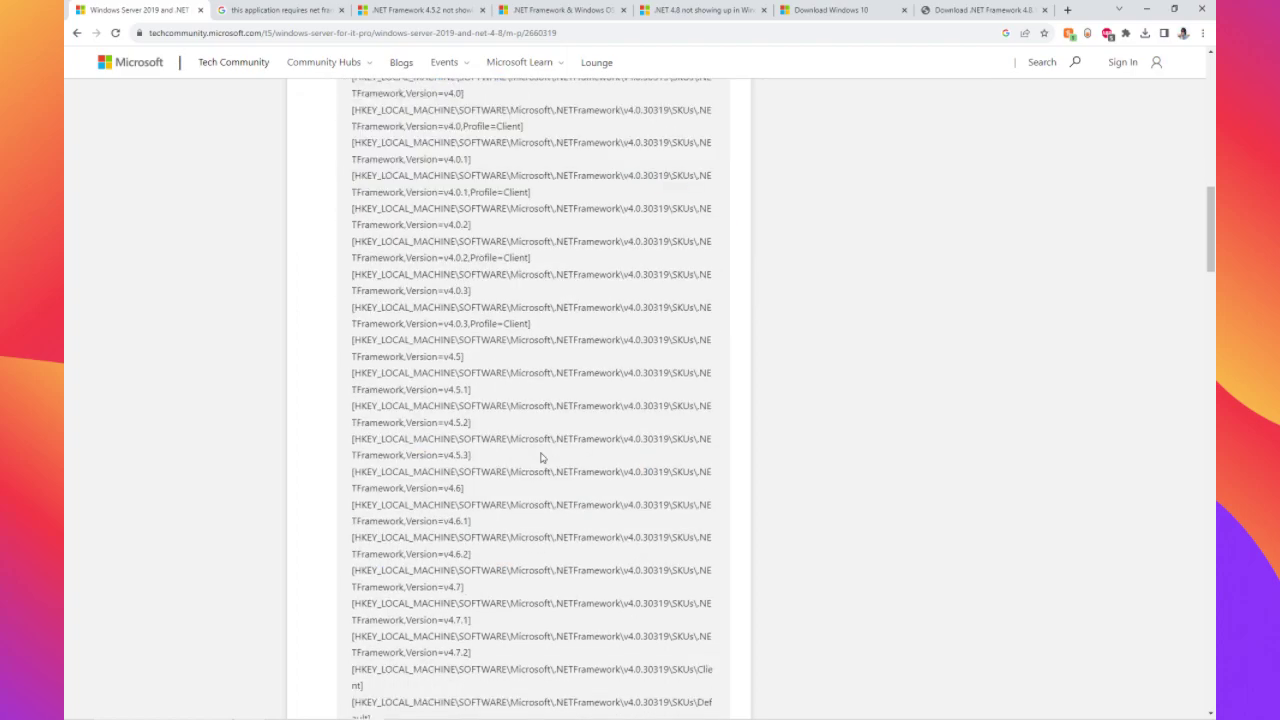
scroll(541, 460, up, 15)
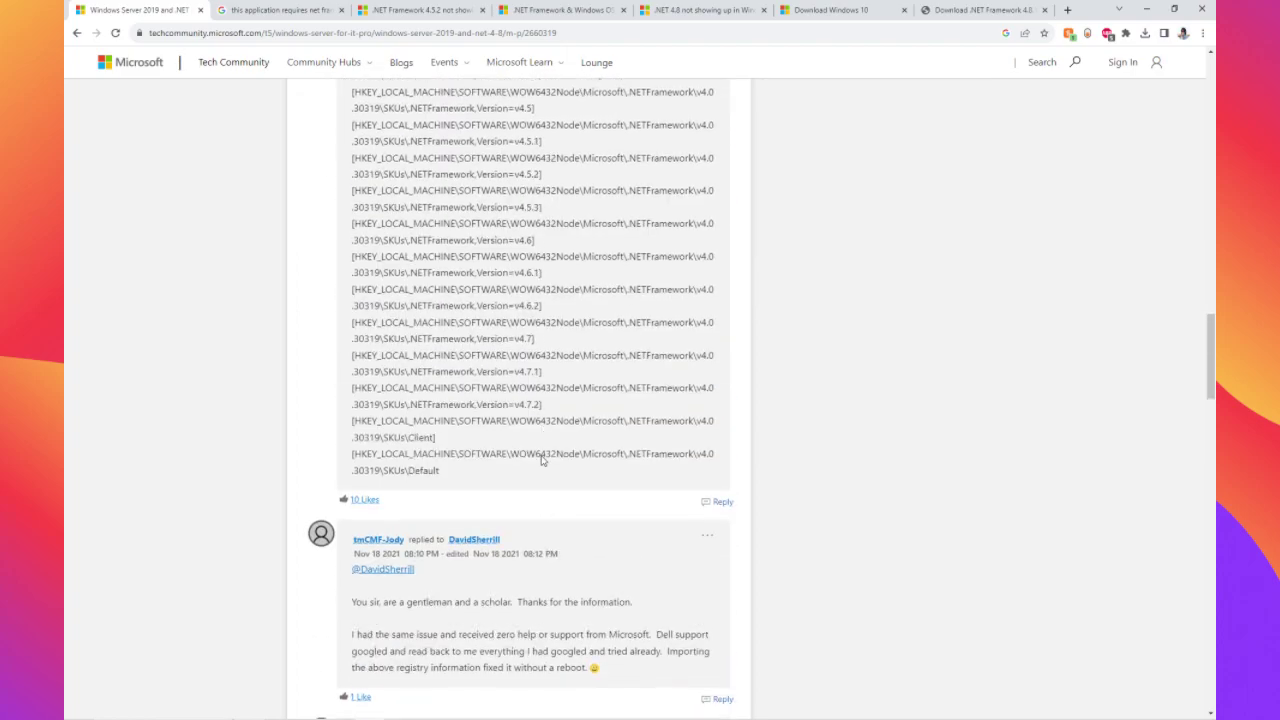
scroll(541, 460, up, 5)
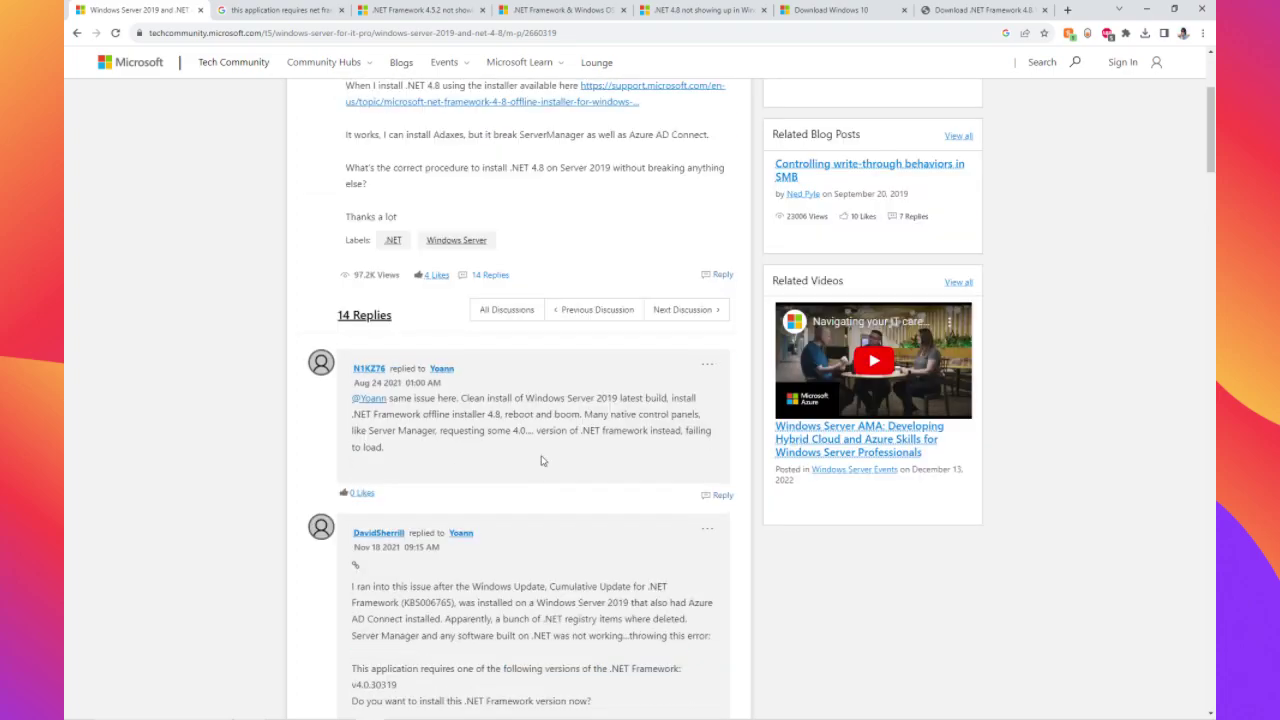